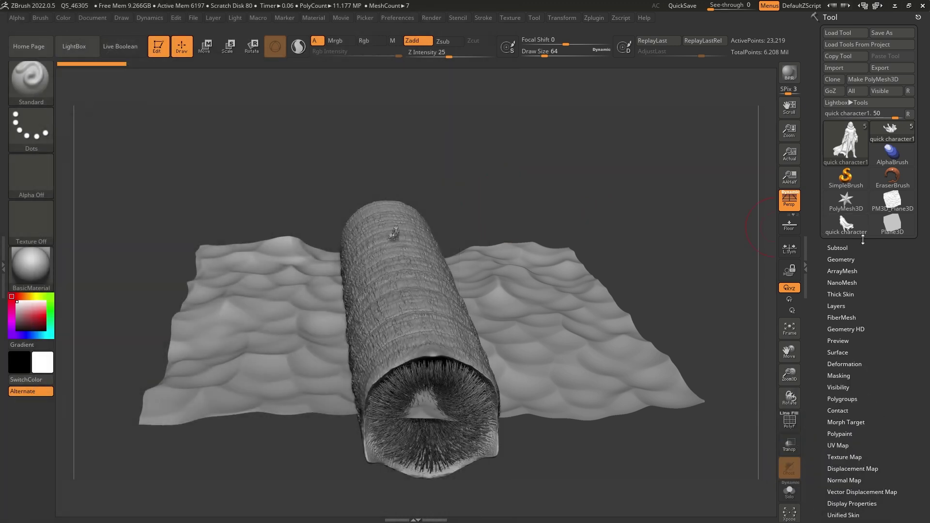
Step: Hide the PM3D_Cylinder3D_1, PM3D_Cylinder3D_2 and PM3D_Sphere3D1 subtools so only the terrain and the character show
left_click(832, 248)
scroll(821, 222, "down", 3)
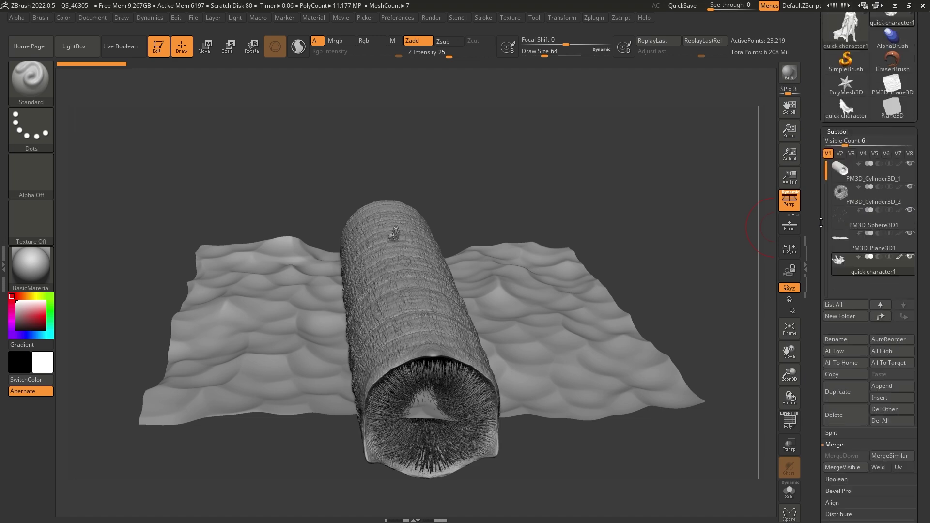
left_click(911, 164)
left_click(910, 187)
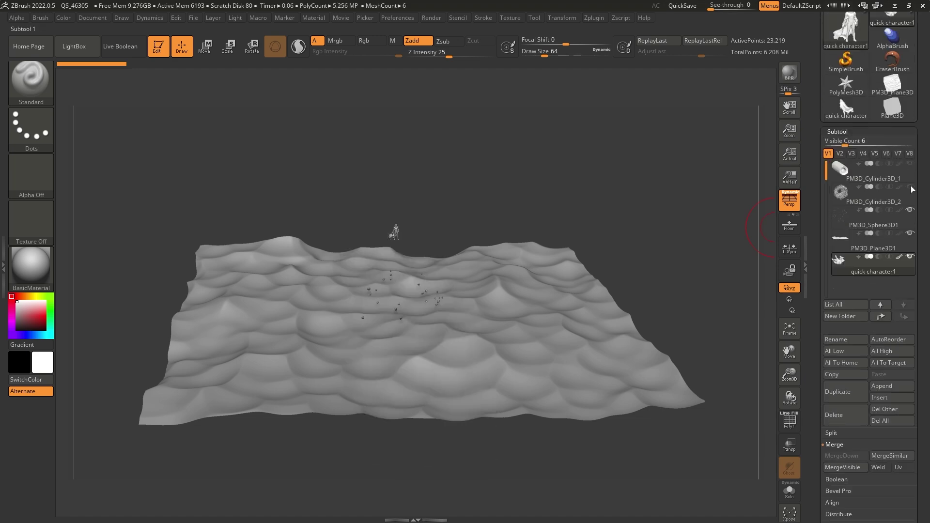
left_click(910, 211)
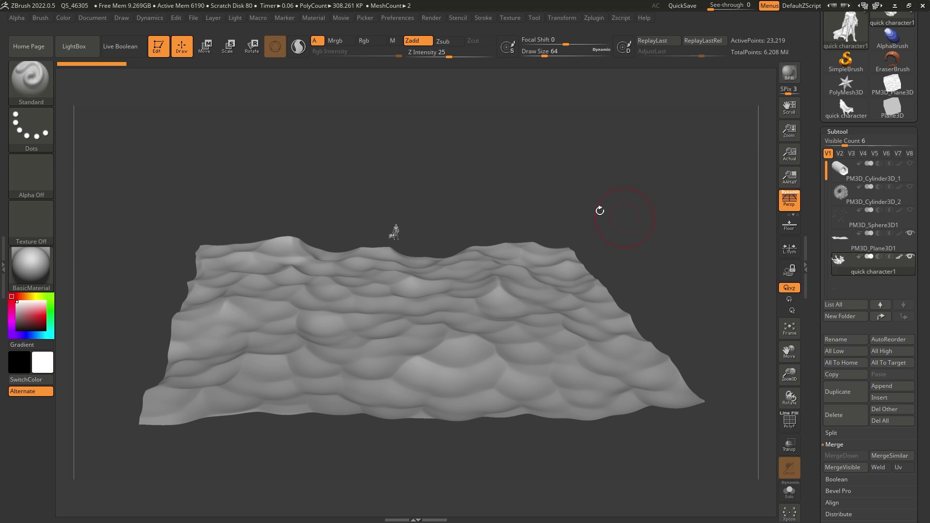
Step: Lower the character from above the dunes to ground level and rotate it about its vertical axis
left_click_drag(516, 187, 505, 154)
key("w")
left_click_drag(399, 177, 399, 269)
left_click_drag(533, 252, 471, 252, "shift")
left_click_drag(434, 284, 501, 293)
left_click_drag(446, 335, 507, 331)
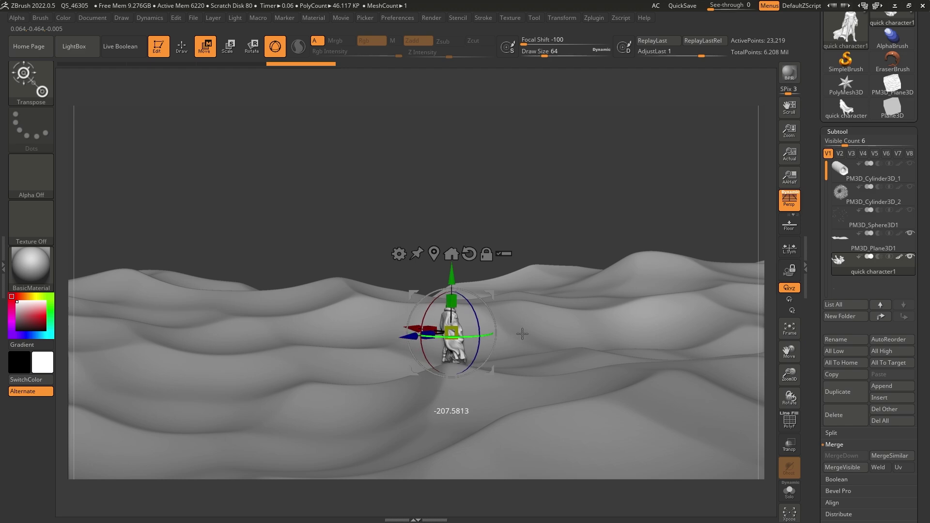
Step: Fine-tune the character's placement so it stands on the crest of a dune, and return to Draw mode
left_click_drag(519, 334, 521, 332)
right_click_drag(521, 333, 477, 284)
left_click_drag(464, 271, 470, 320)
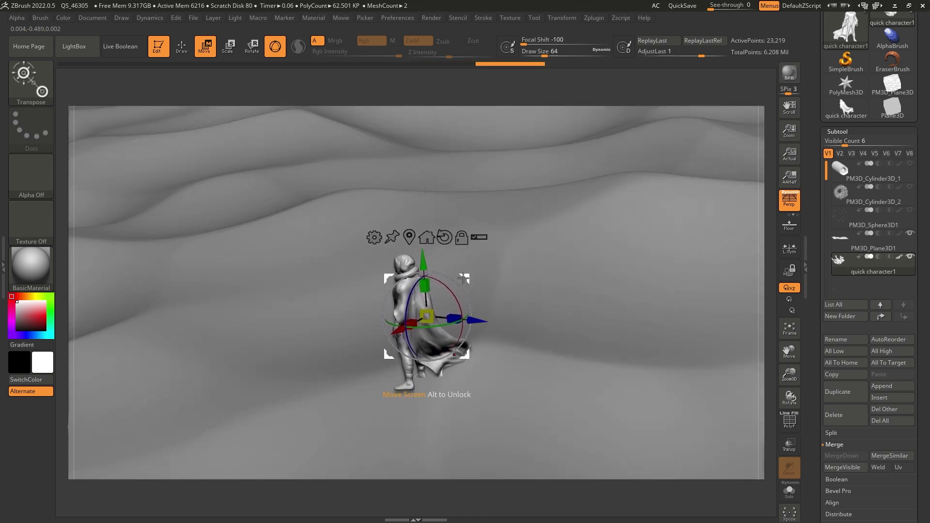
mouse_move(502, 255)
right_mouse_down()
mouse_move(463, 262)
mouse_move(498, 266)
right_mouse_up()
left_click_drag(498, 266, 546, 260)
right_click_drag(546, 260, 613, 274)
left_click_drag(485, 298, 443, 218)
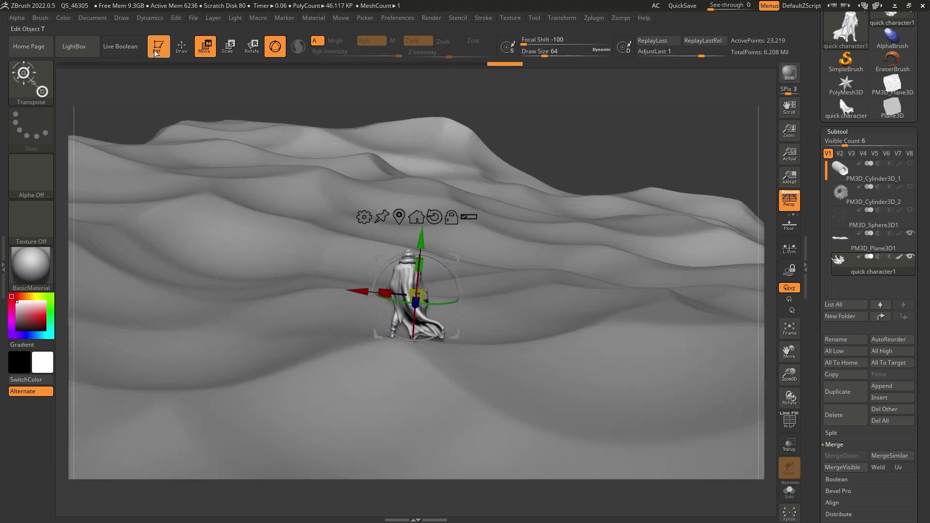
key("q")
mouse_move(294, 121)
left_mouse_down()
mouse_move(467, 243)
mouse_move(531, 223)
mouse_move(494, 197)
mouse_move(515, 153)
mouse_move(530, 226)
mouse_move(501, 208)
mouse_move(505, 234)
mouse_move(731, 208)
left_mouse_up()
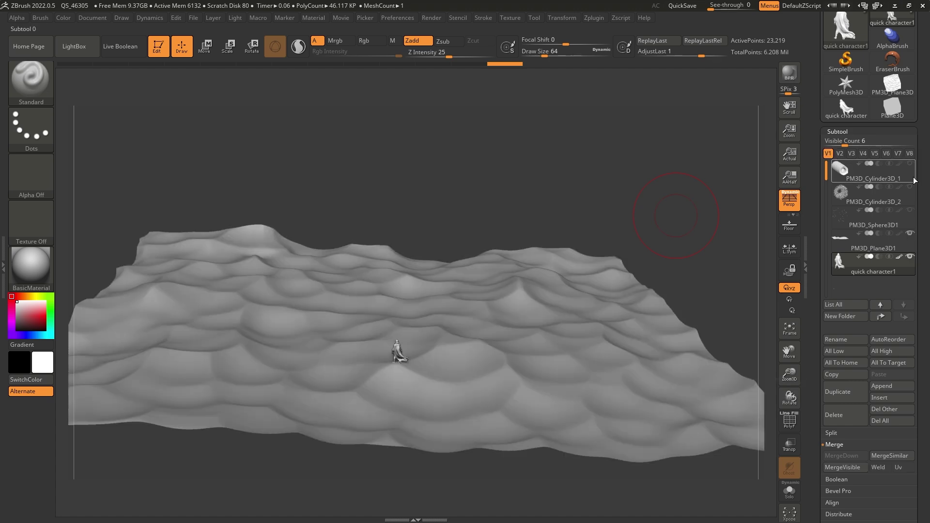
Step: Show the PM3D_Cylinder3D_1 and PM3D_Cylinder3D_2 subtools
left_click(910, 163)
left_click(909, 186)
left_click_drag(583, 226, 579, 232)
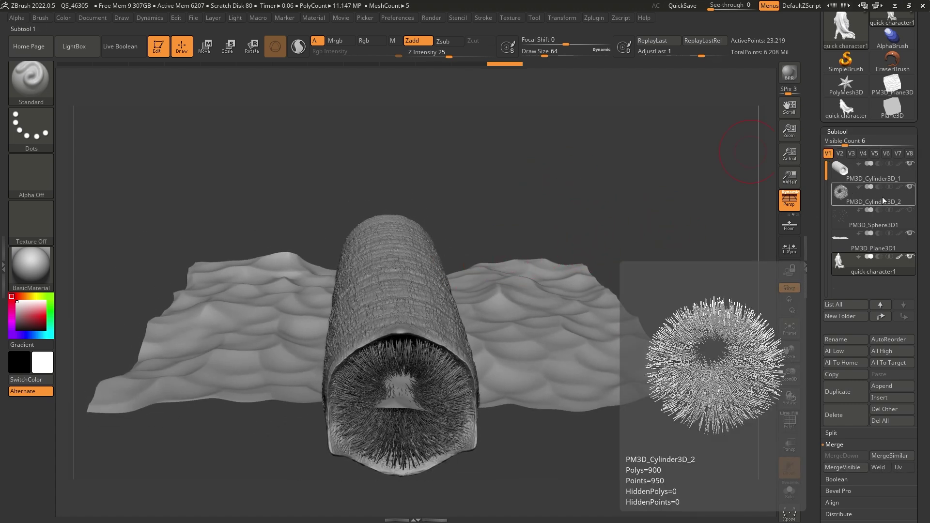
Step: Select the PM3D_Cylinder3D_2 subtool with the inner spikes and isolate it with Solo
left_click(882, 197)
key("shift+alt+s")
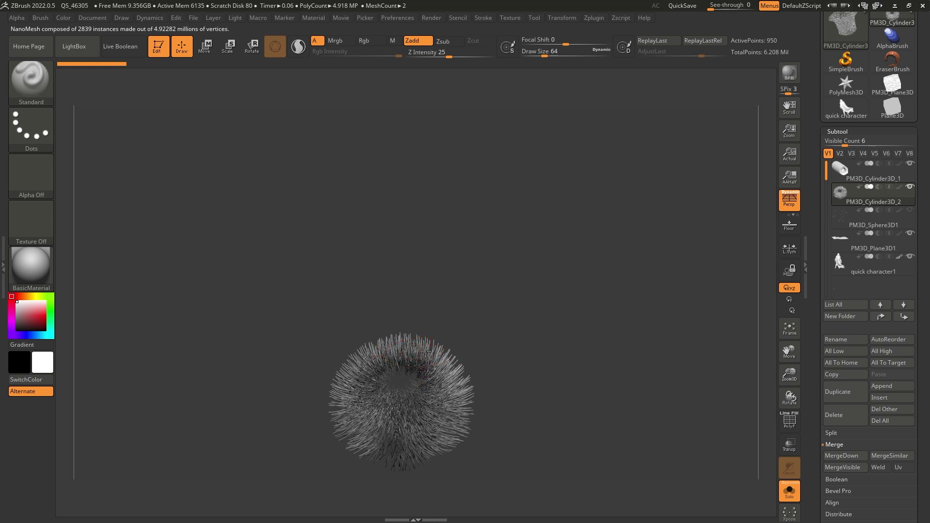
left_click_drag(424, 351, 446, 262)
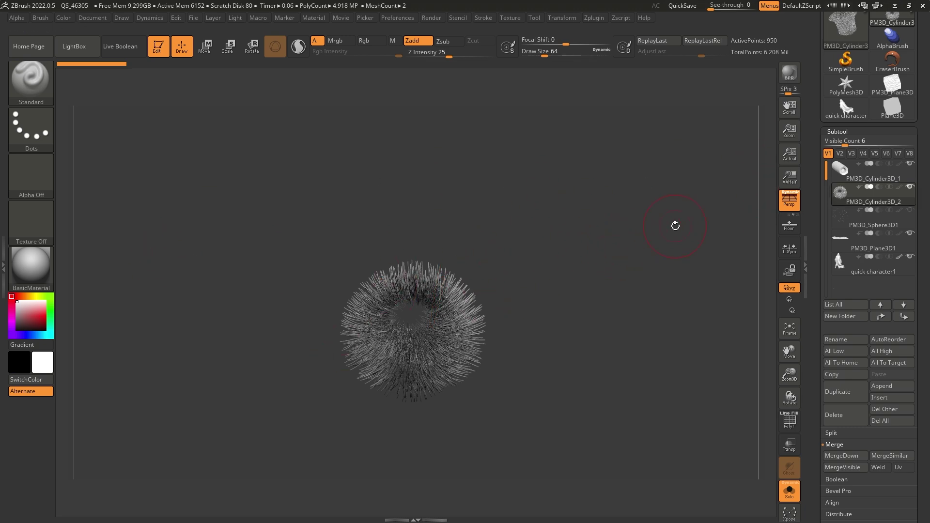
Step: Convert the cylinder's NanoMesh spikes to real geometry with One To Mesh
scroll(859, 213, "down", 10)
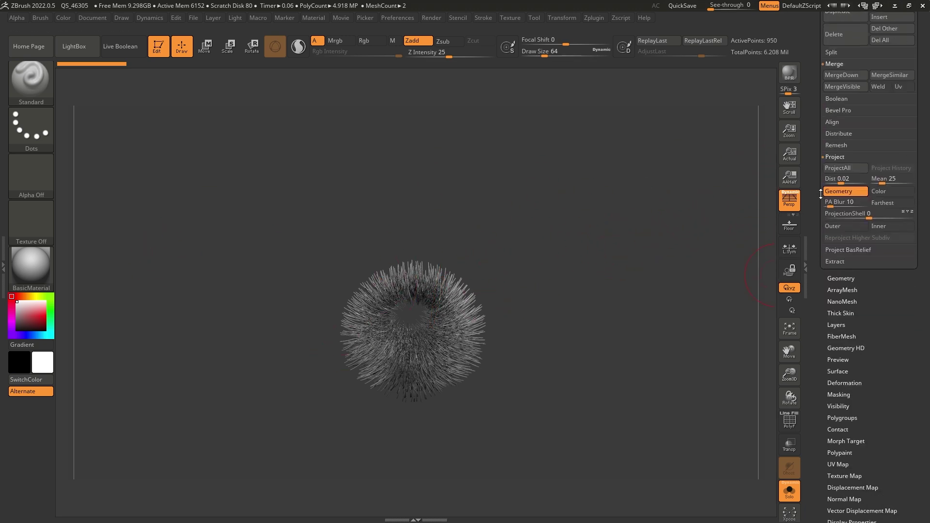
key("shift")
left_click(842, 224)
scroll(841, 422, "down", 3)
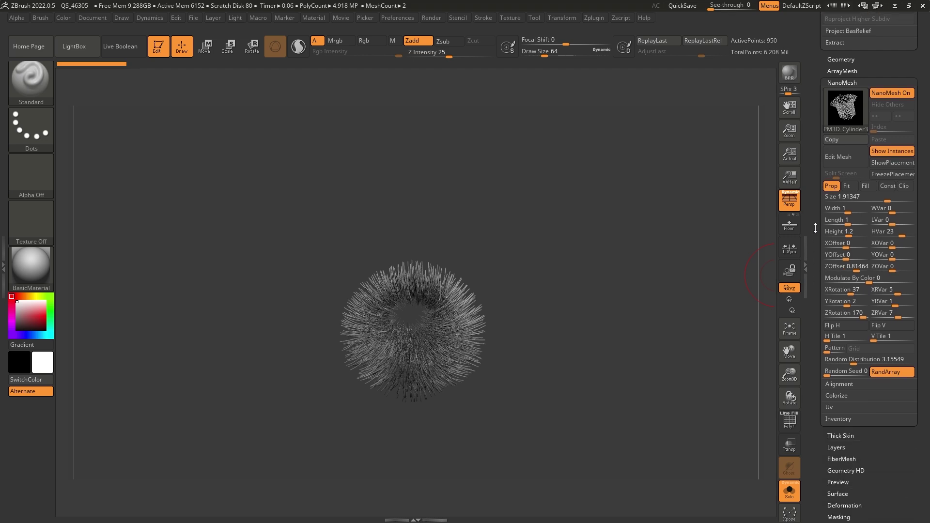
left_click(841, 421)
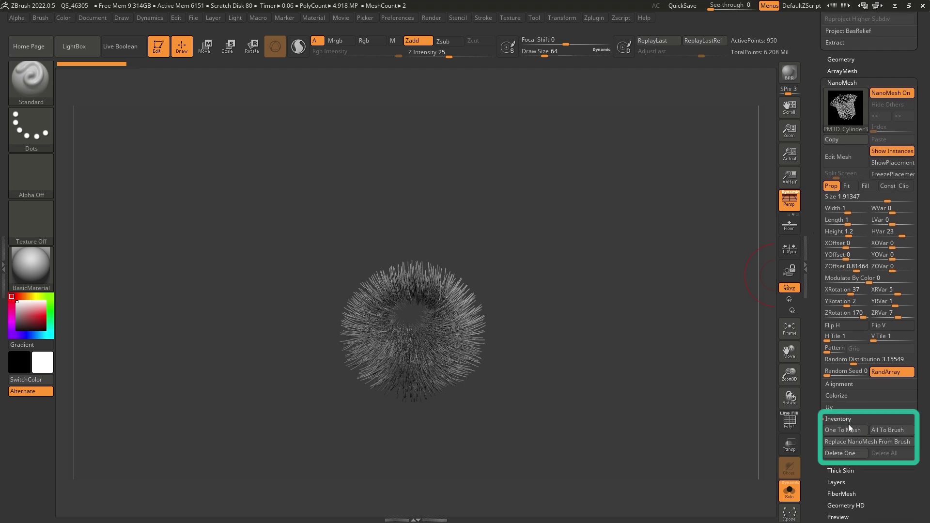
left_click(847, 430)
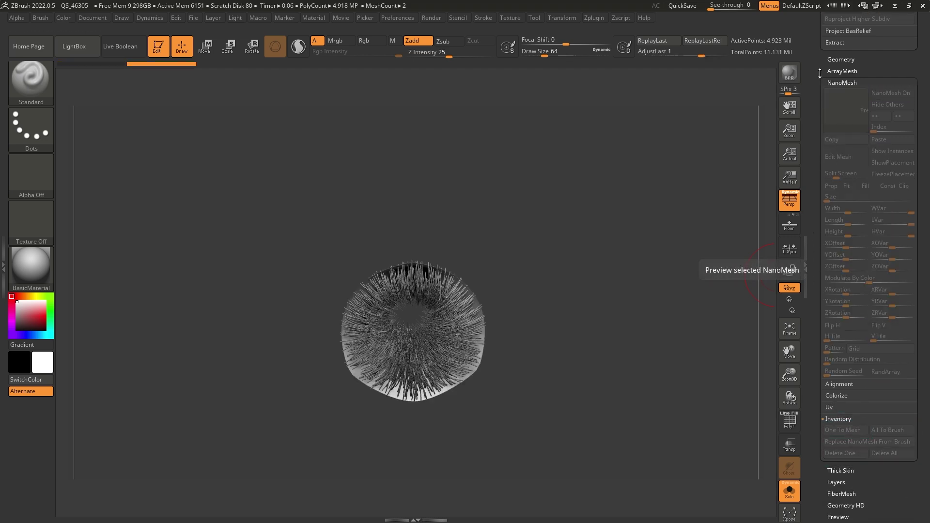
Step: Display the spike mesh's polygroups with PolyFrame, using colour fill without the wireframe lines
scroll(819, 215, "up", 10)
left_click_drag(818, 215, 819, 157)
right_click_drag(422, 339, 479, 242, "ctrl")
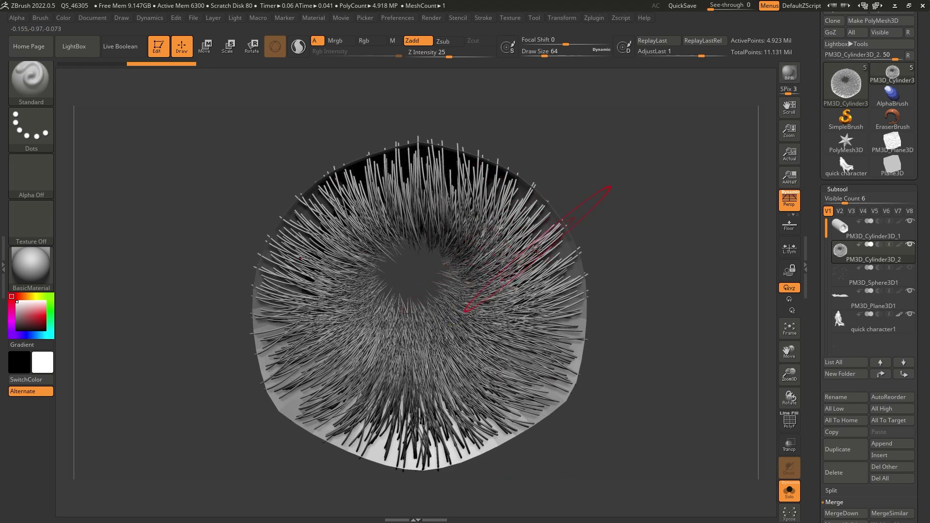
key("shift+f")
left_click_drag(724, 378, 733, 430)
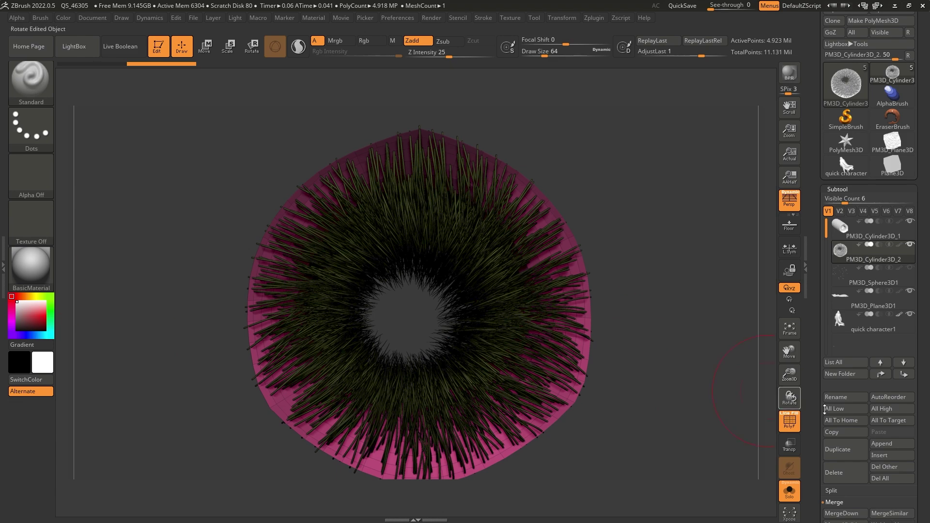
left_click(785, 420)
Step: Hide the base cylinder's polygroup and split the hidden part off from the spikes into its own subtool
left_click_drag(644, 252, 556, 193)
key("ctrl+shift")
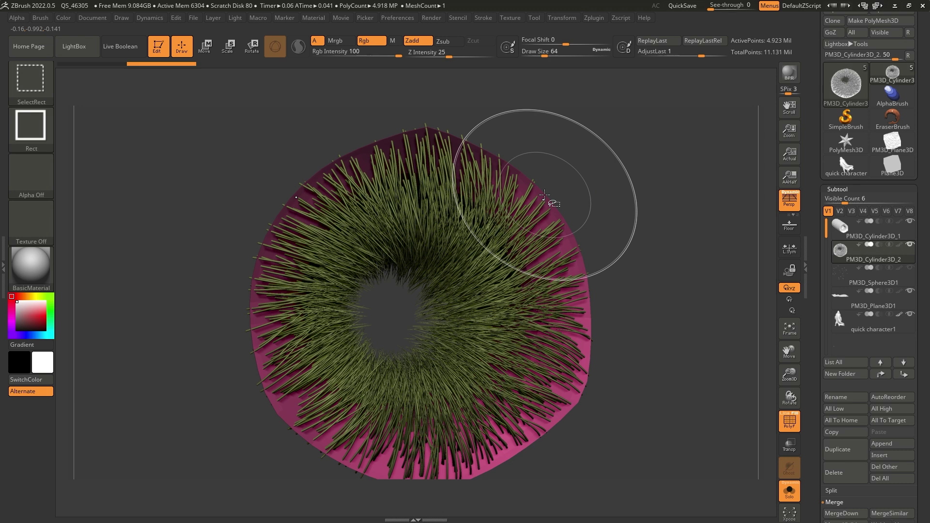
left_click(544, 195, "ctrl+shift")
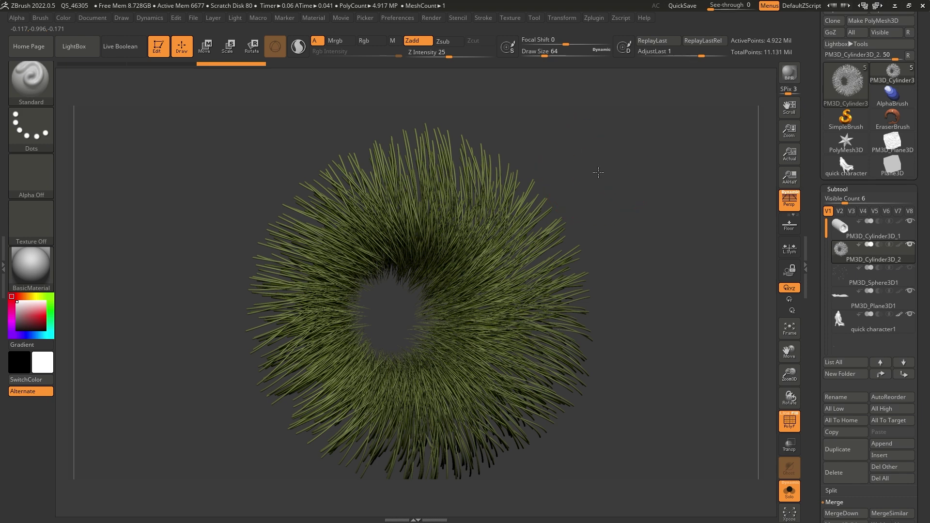
scroll(813, 219, "down", 5)
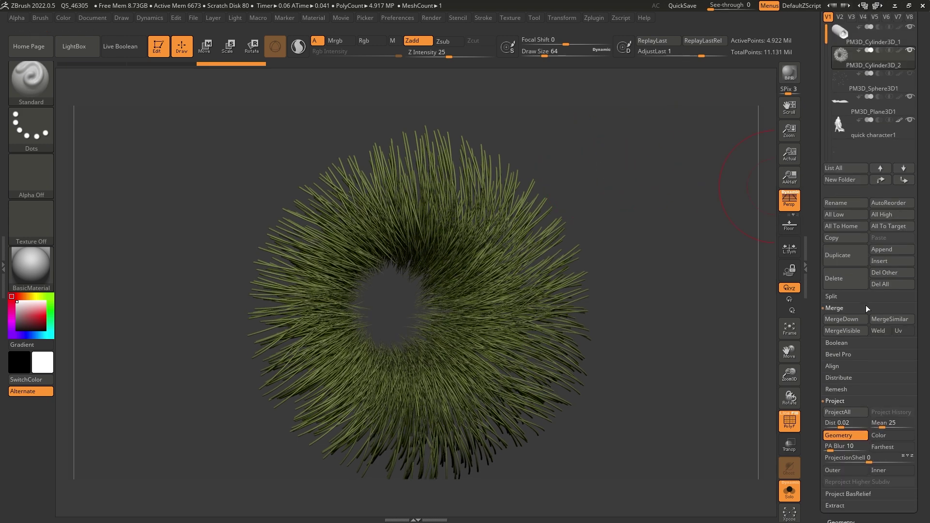
left_click(844, 296)
left_click(846, 307)
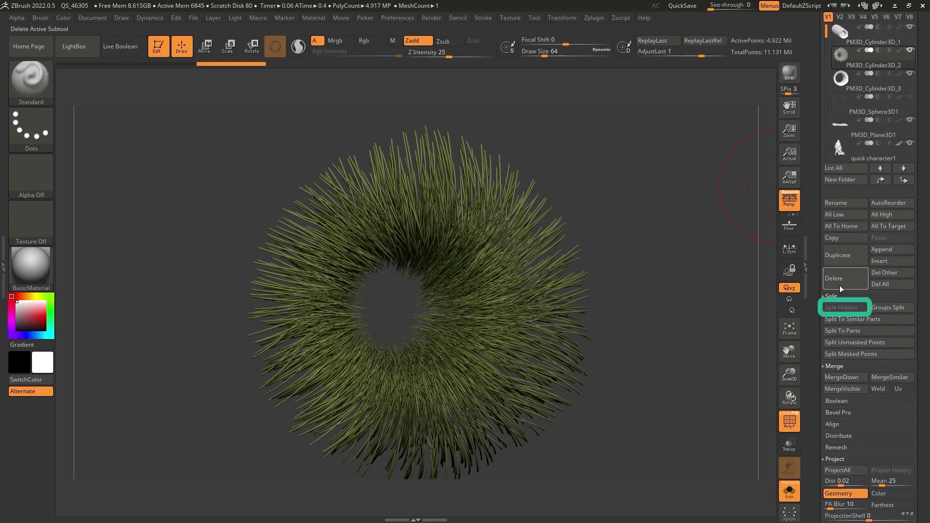
Step: Select the split-off PM3D_Cylinder3D_3 base subtool and move it to the top of the subtool list
scroll(814, 125, "up", 1)
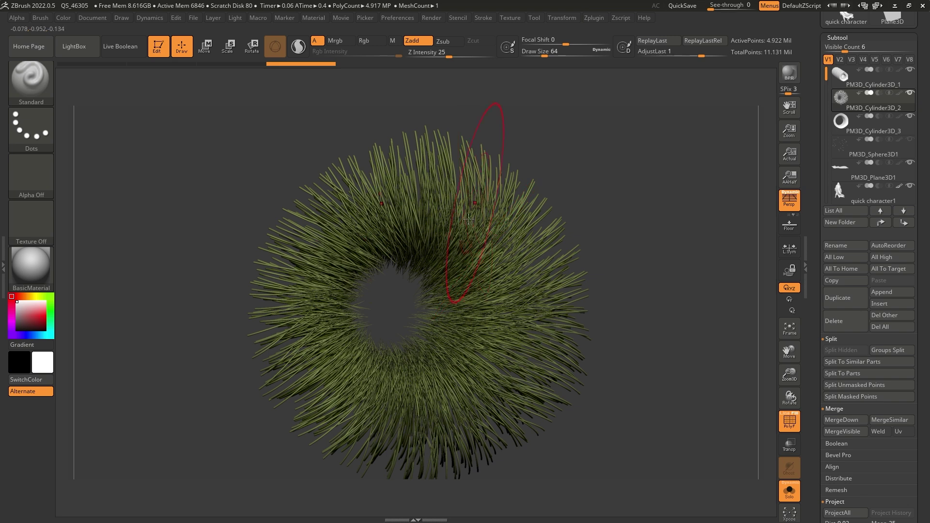
left_click(859, 129)
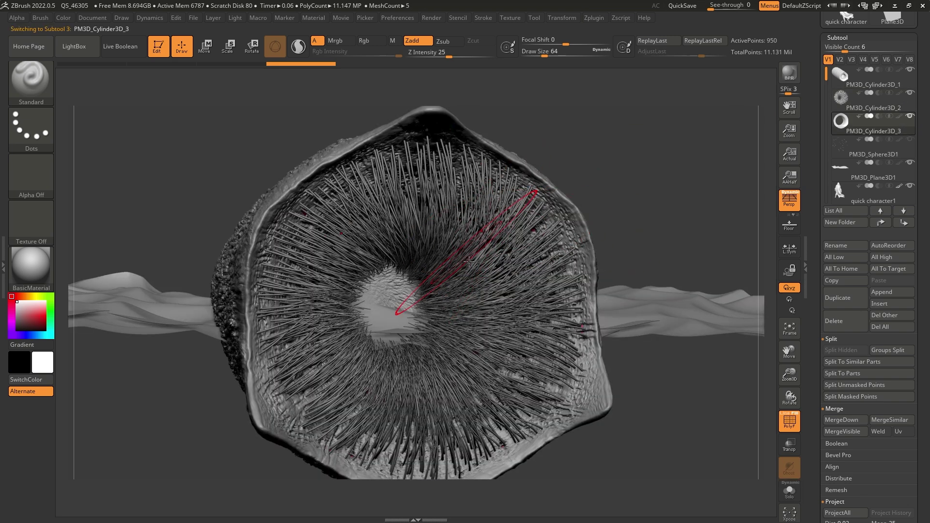
left_click_drag(864, 130, 868, 75)
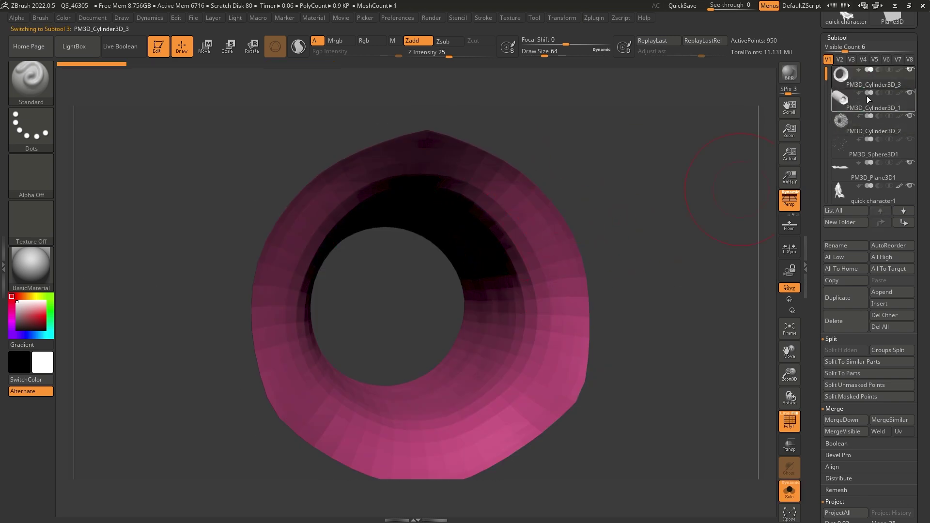
Step: Put the base cylinder in a new folder named 1, collapse the folder and hide it
left_click(845, 225)
type("1")
key("Return")
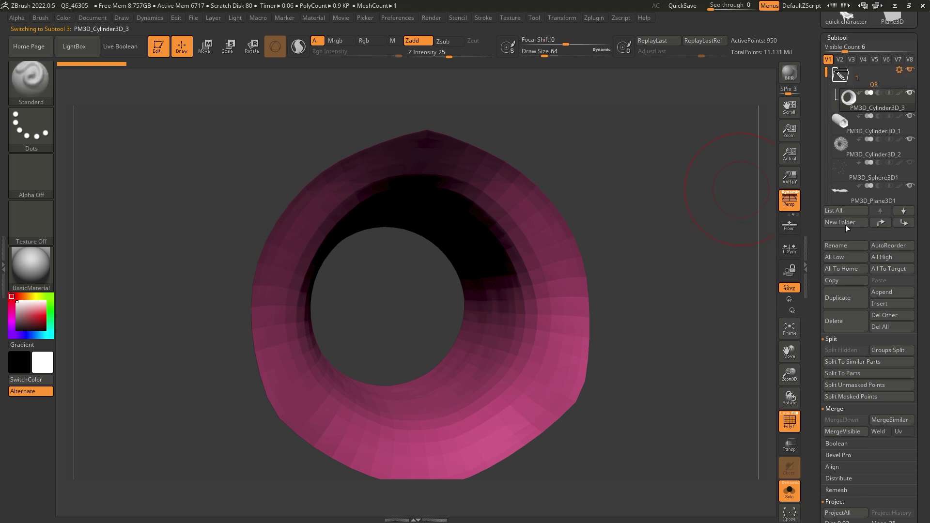
left_click(842, 76)
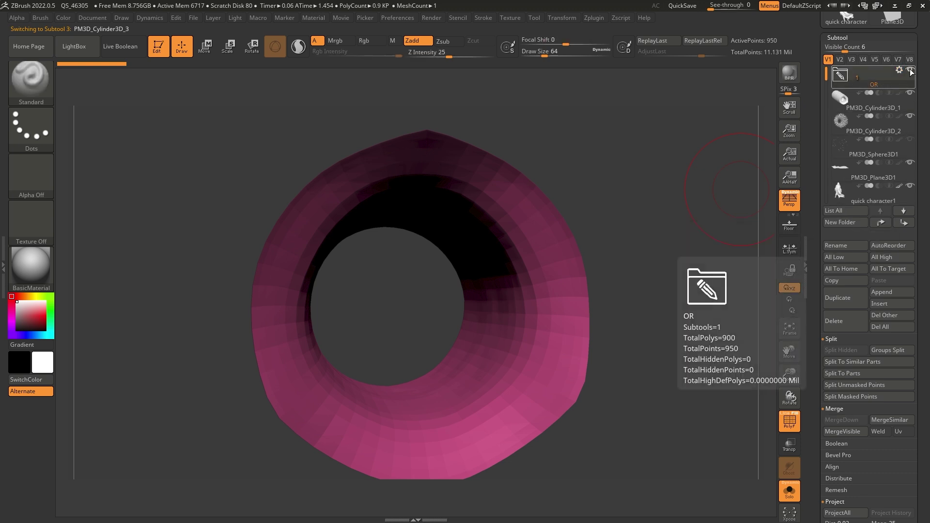
Step: Hide the terrain and character, leave the outer cylinder and the spikes visible, and make PM3D_Cylinder3D_1 the active subtool
left_click(872, 103)
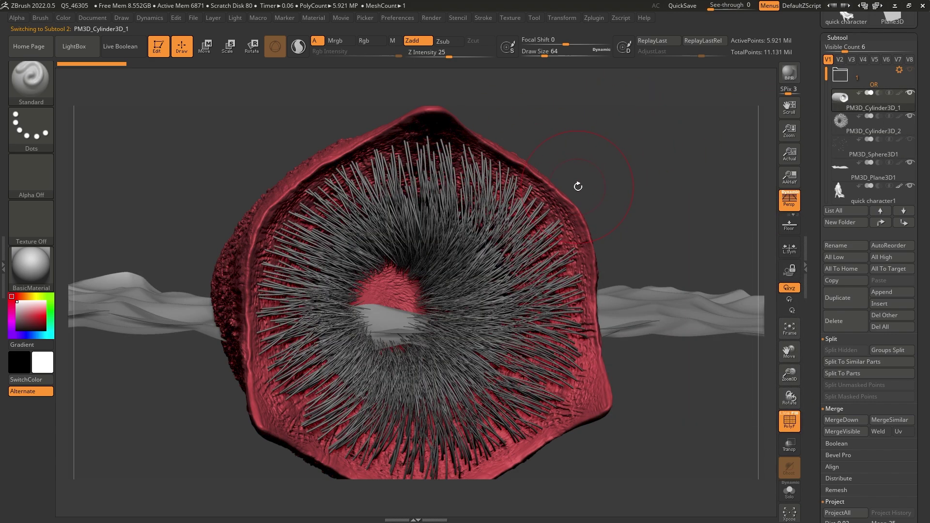
key("ctrl+shift+s")
mouse_move(658, 171)
left_mouse_down()
mouse_move(616, 164)
mouse_move(591, 173)
mouse_move(586, 160)
mouse_move(541, 152)
mouse_move(510, 186)
left_mouse_up()
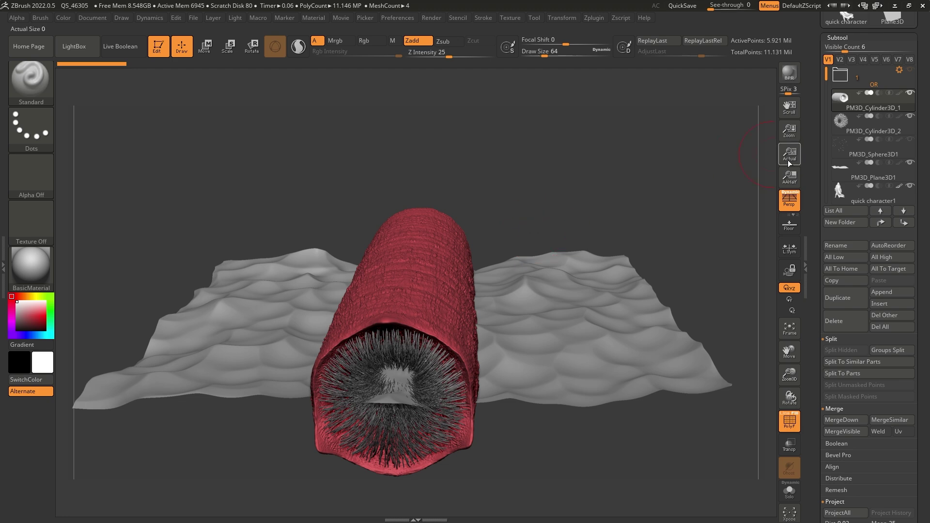
left_click(909, 163)
left_click(885, 128)
left_click(880, 106)
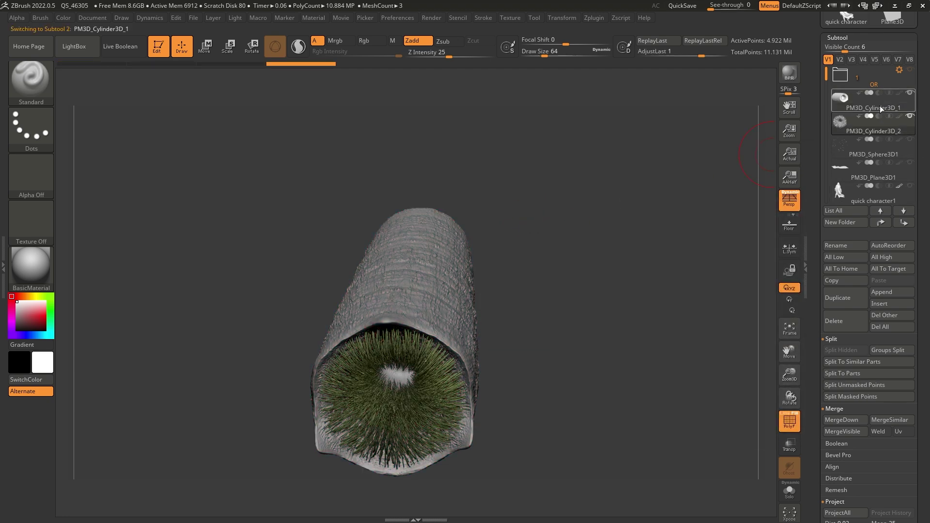
Step: Create a combined TPoseMesh of the outer cylinder and spikes with Transpose Master, and turn off PolyFrame
left_click(594, 18)
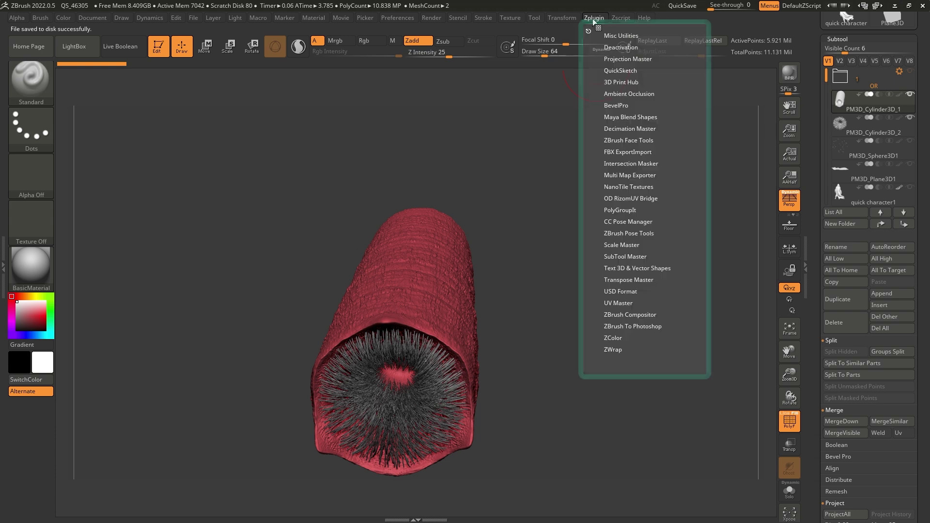
left_click(643, 279)
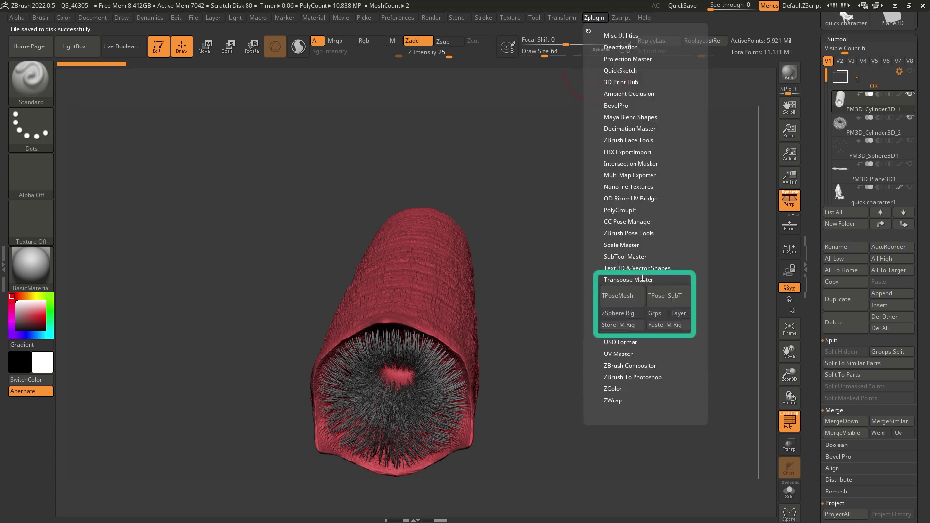
left_click(620, 296)
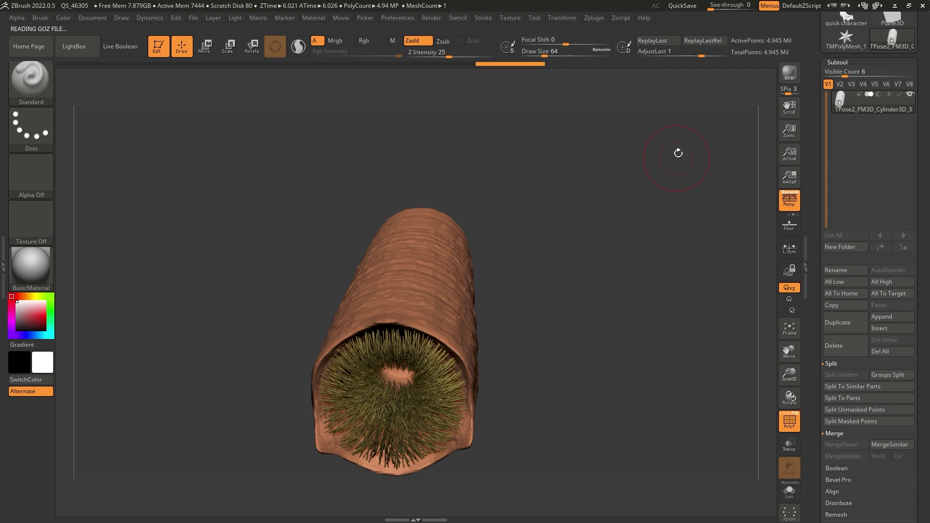
mouse_move(621, 234)
left_mouse_down()
mouse_move(622, 180)
mouse_move(611, 224)
mouse_move(630, 228)
left_mouse_up()
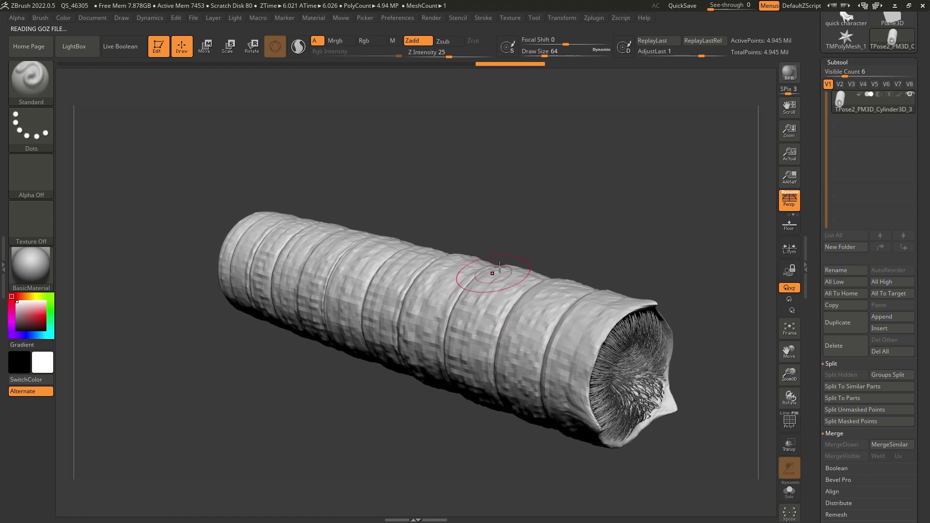
left_click_drag(561, 197, 699, 115)
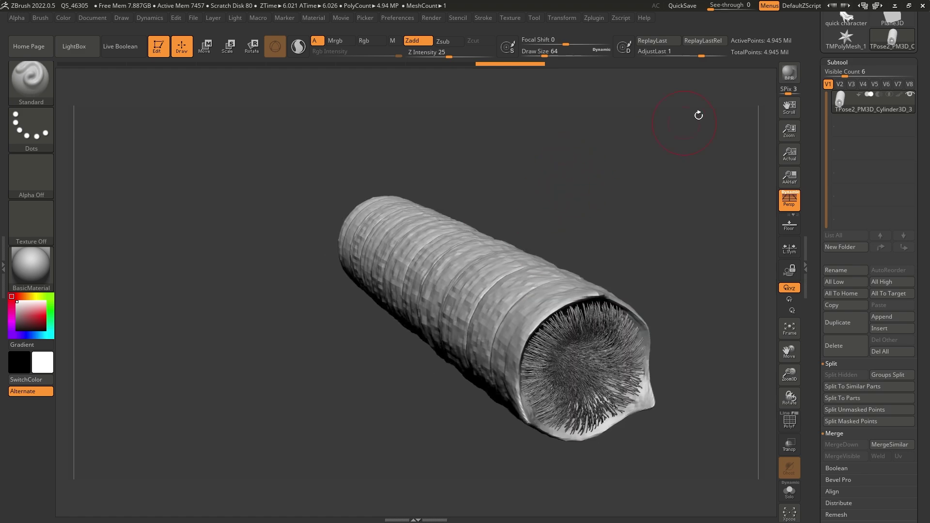
scroll(870, 112, "up", 5)
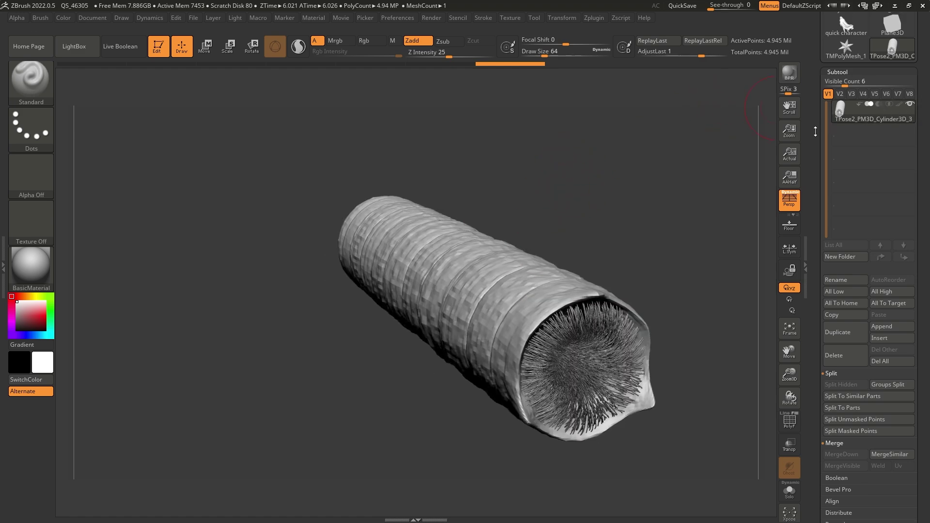
left_click_drag(715, 233, 588, 199, "alt")
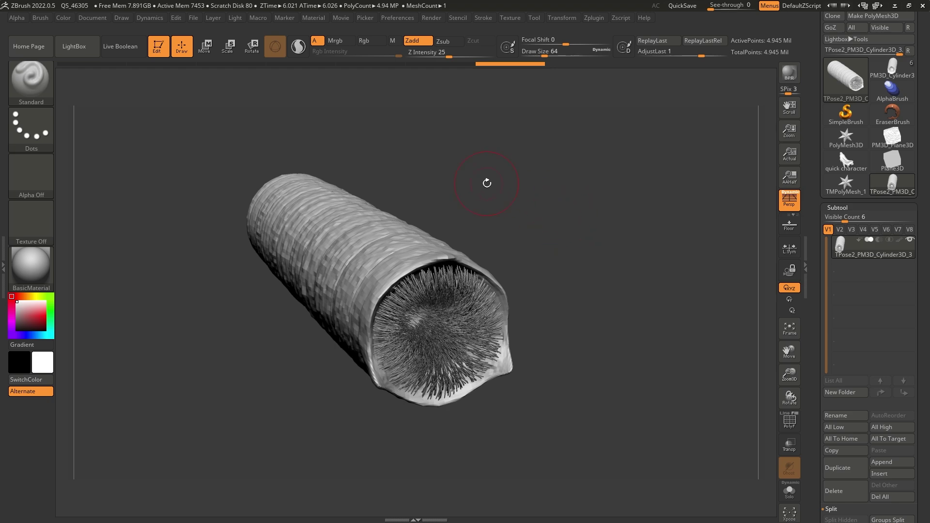
Step: Turn off perspective and apply a Bend Curve deformer to the combined worm mesh in side view
key("e")
left_click_drag(497, 244, 530, 219, "shift")
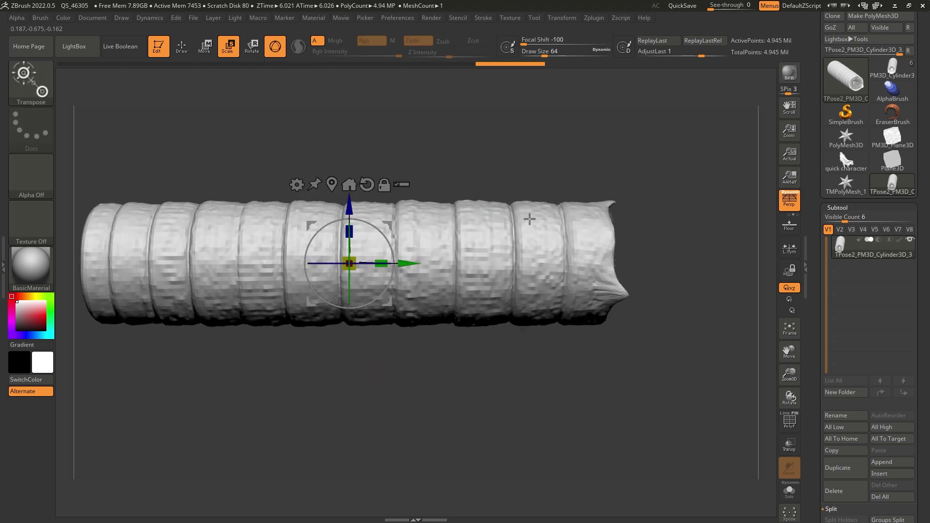
right_click_drag(386, 214, 442, 223, "alt")
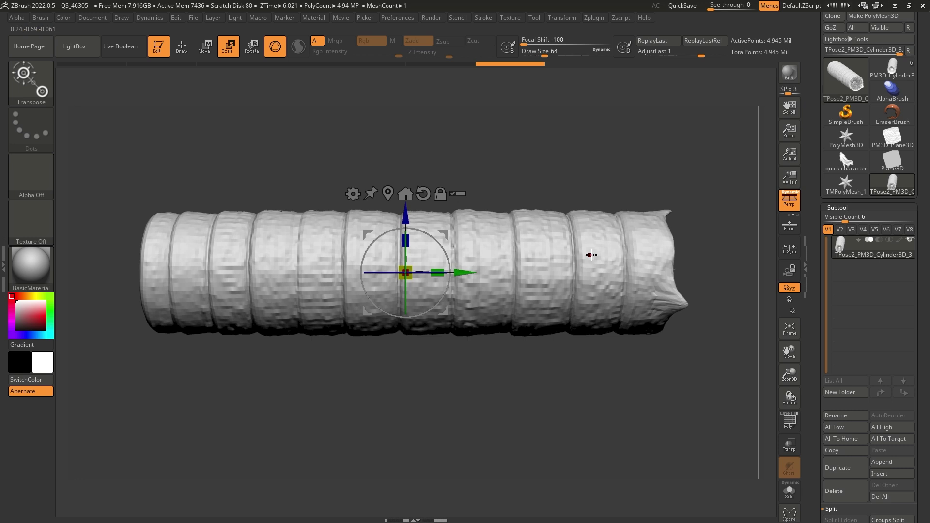
left_click(354, 194)
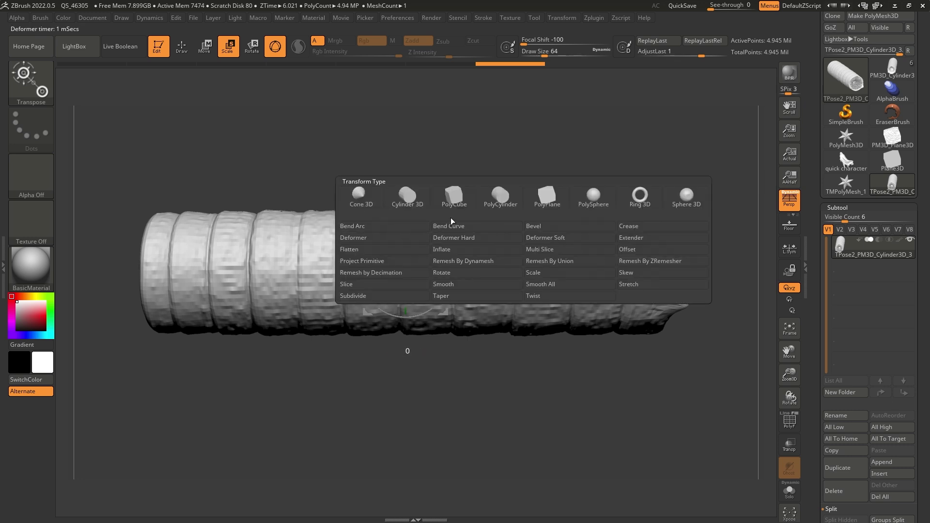
left_click(785, 206)
left_click(354, 194)
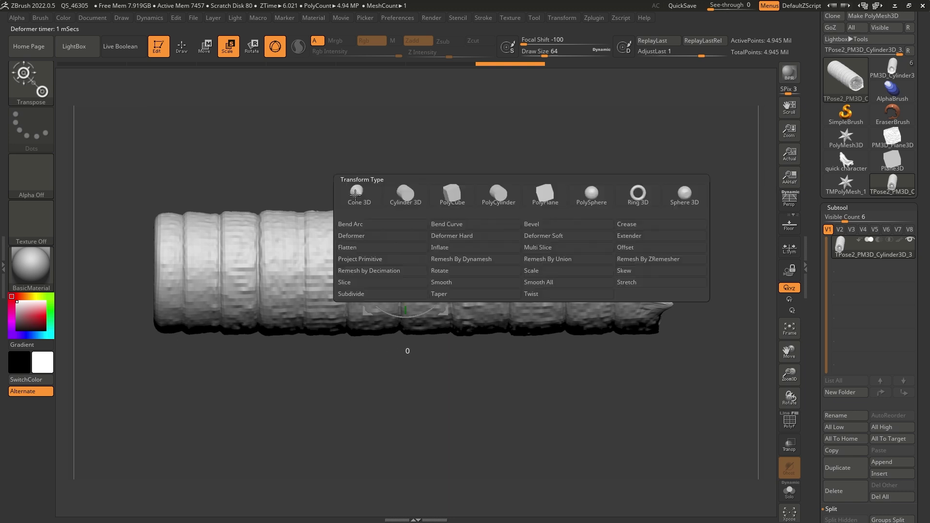
left_click(452, 223)
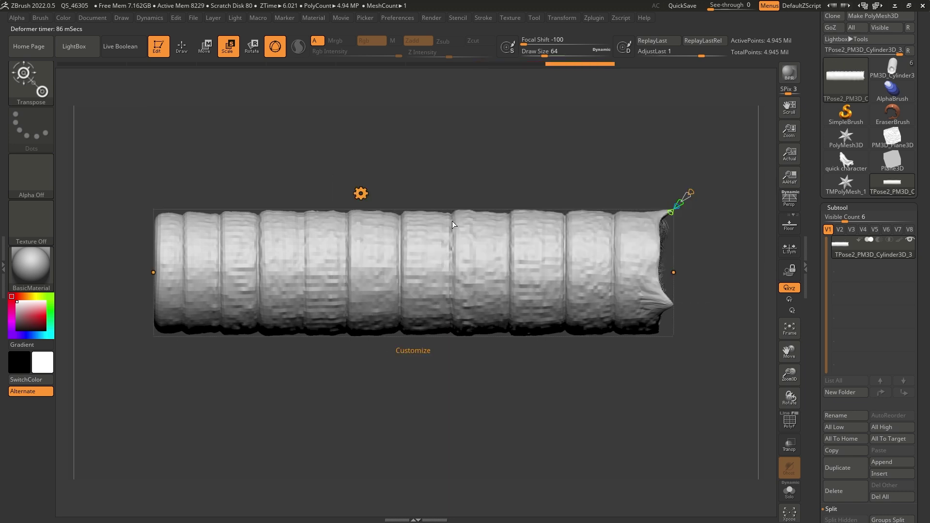
Step: Undo a trial move of the mouth-end point and raise the curve resolution to add control points along the worm
right_click_drag(628, 291, 363, 257)
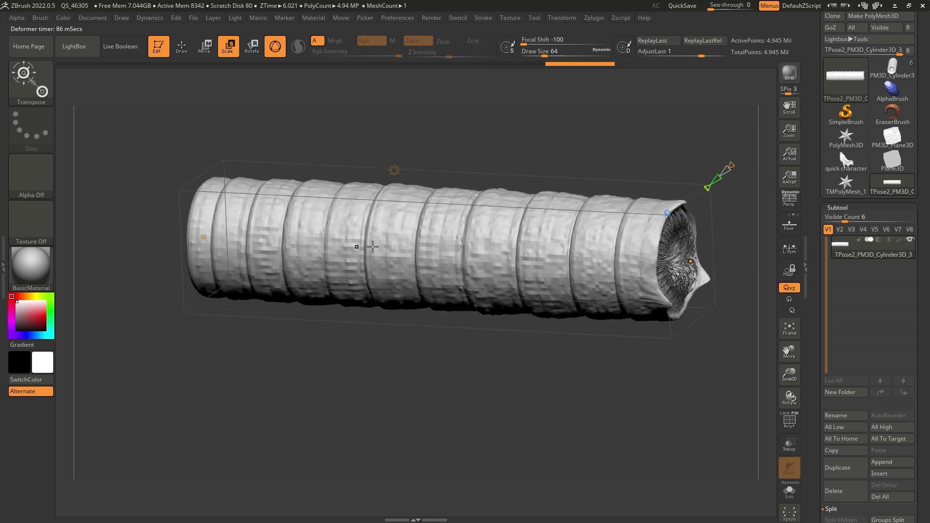
right_click_drag(518, 264, 483, 290, "alt")
mouse_move(655, 301)
left_mouse_down()
mouse_move(633, 308)
mouse_move(644, 303)
left_mouse_up()
key("ctrl+z")
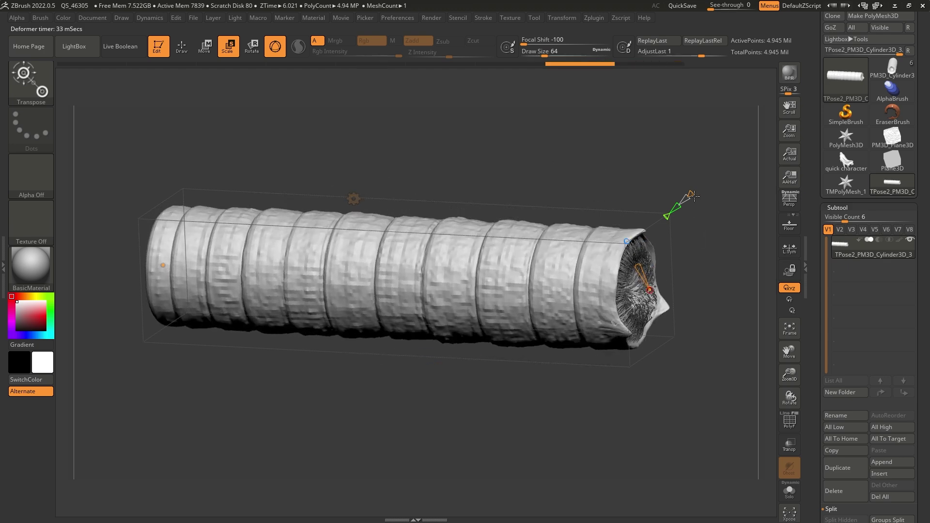
left_click_drag(691, 194, 701, 209)
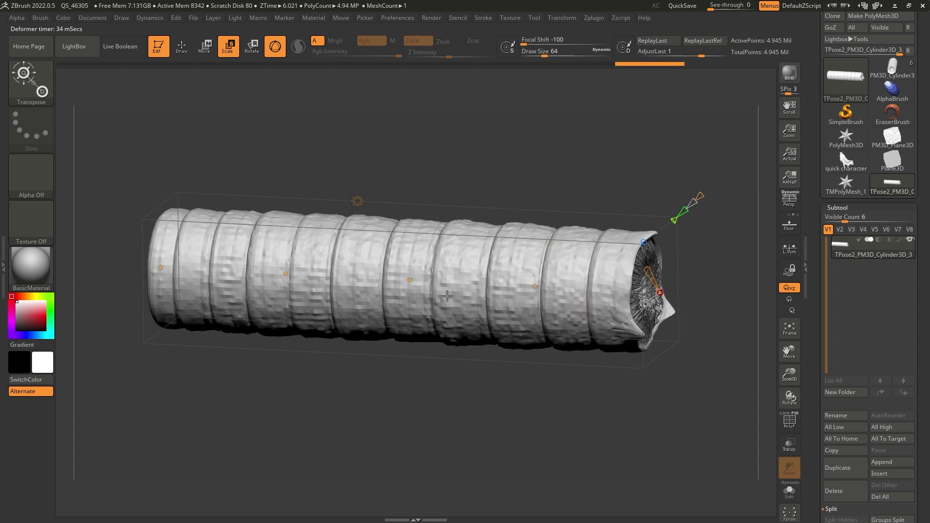
Step: Bend the worm into an S shape in side view, with the mouth end raised and the tail end lowered
right_click_drag(474, 303, 597, 259, "shift")
left_click_drag(651, 296, 364, 260)
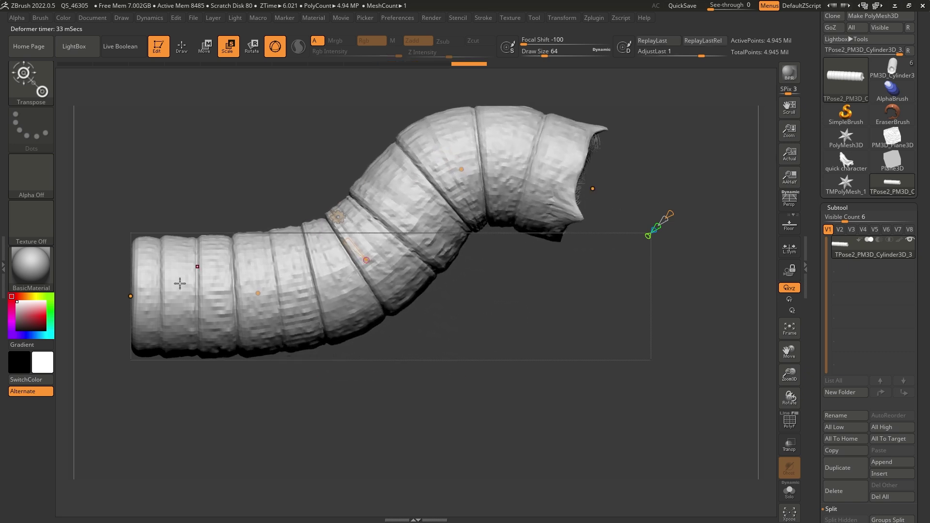
left_click_drag(129, 291, 122, 325)
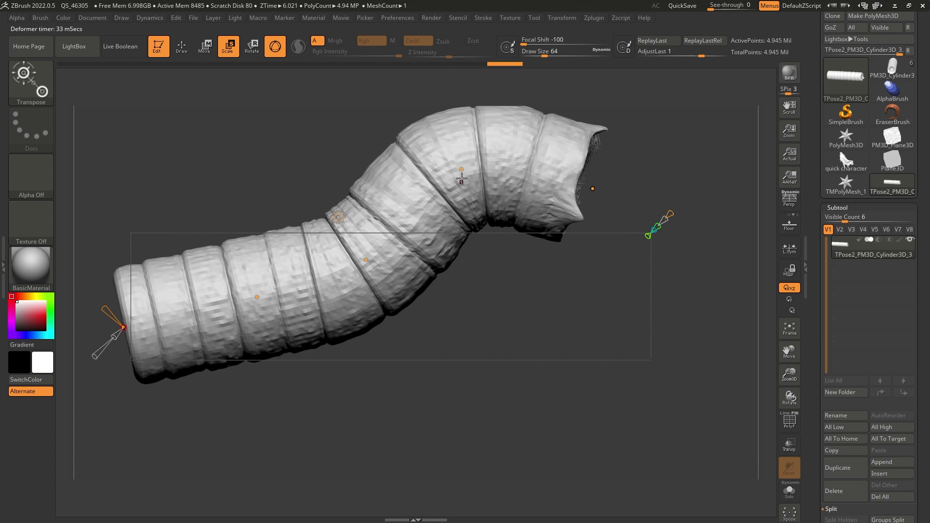
left_click_drag(462, 169, 467, 159)
left_click_drag(365, 258, 363, 239)
left_click_drag(257, 296, 263, 309)
left_click_drag(592, 188, 584, 174)
Step: Shift the curve points sideways along the length so the worm's body also sways laterally
left_click_drag(593, 222, 555, 212)
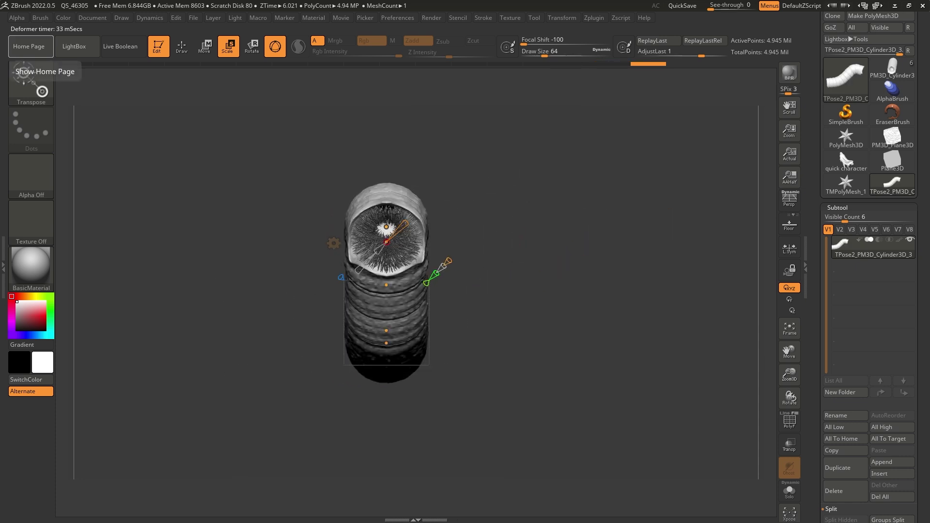
left_click_drag(480, 213, 619, 251)
left_click_drag(520, 238, 508, 234)
left_click_drag(518, 306, 509, 305)
left_click_drag(517, 372, 526, 374)
left_click_drag(523, 465, 512, 472)
left_click_drag(511, 306, 493, 323)
left_click_drag(508, 234, 502, 231)
Step: Compare the worm's pose with the reference image and raise the curve resolution again for finer control points
left_click_drag(344, 237, 509, 219)
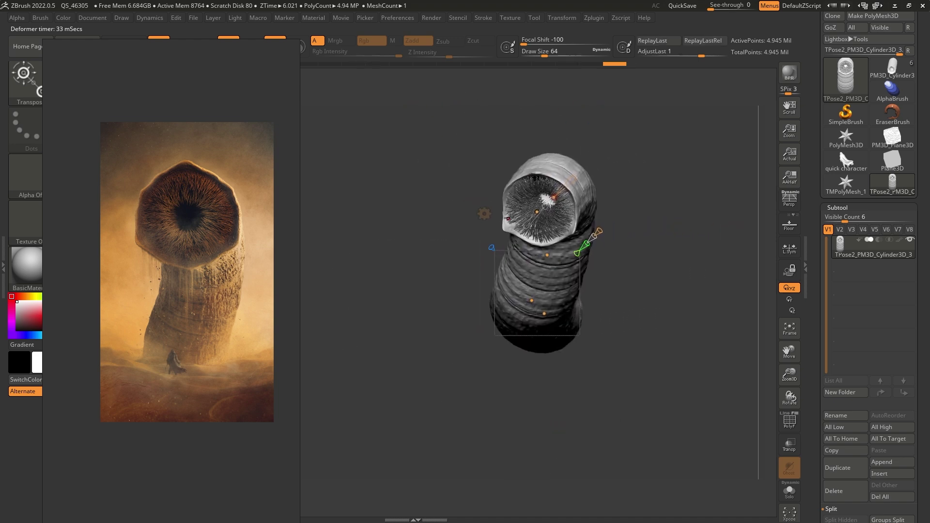
left_click_drag(397, 261, 543, 305)
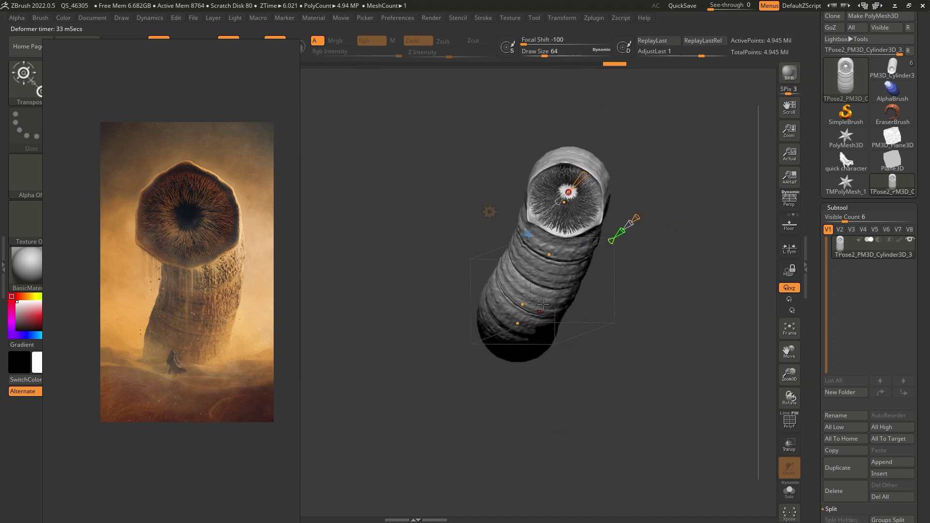
left_click_drag(598, 228, 598, 367, "shift")
left_click_drag(572, 229, 538, 336, "alt")
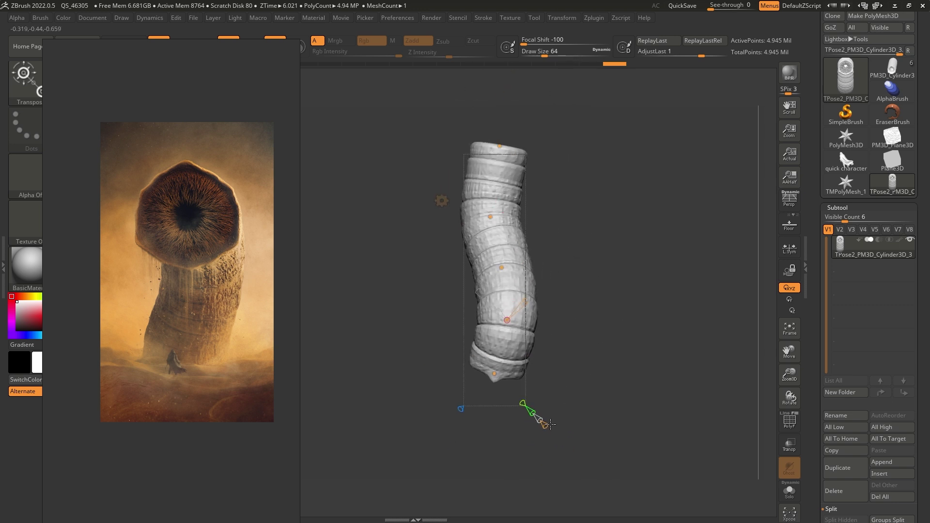
left_click_drag(546, 425, 624, 258)
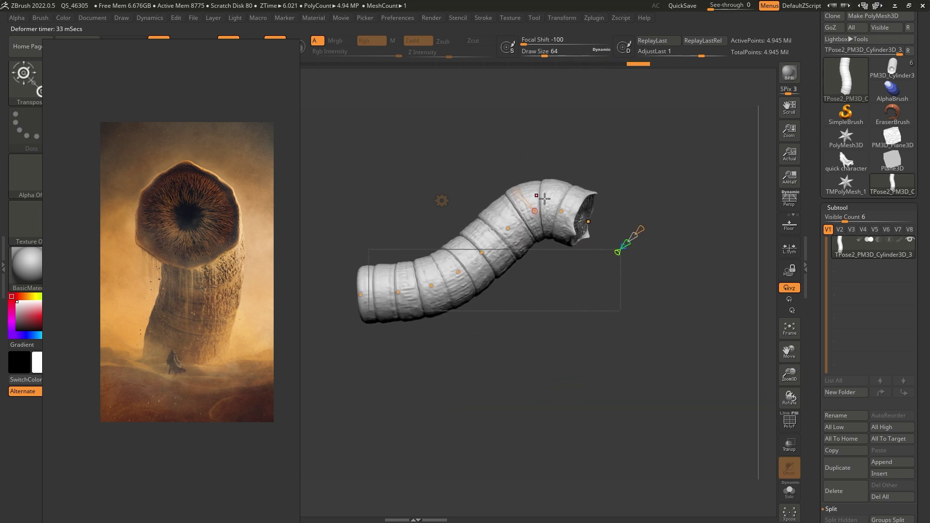
Step: Reposition the added curve points along the neck and body to refine the worm's bend
left_click_drag(560, 213, 561, 210)
right_click_drag(589, 218, 543, 222)
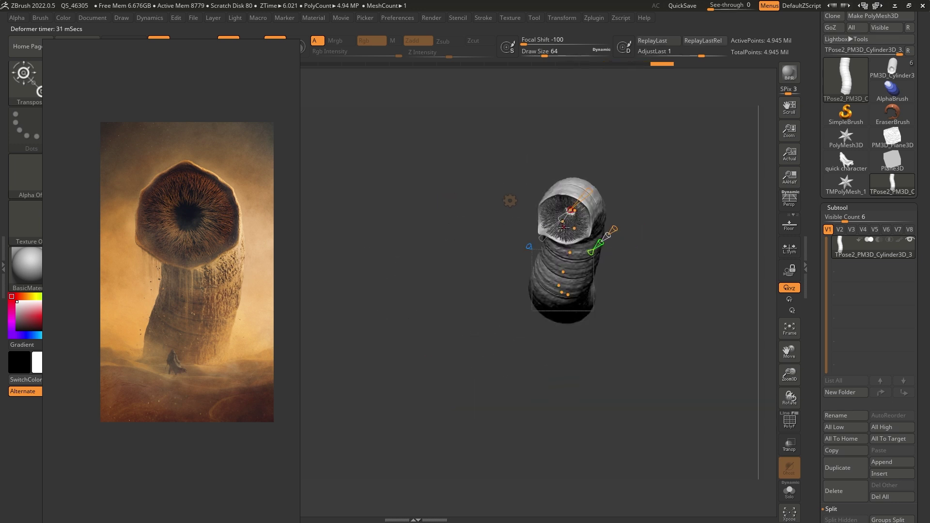
left_click_drag(563, 221, 605, 231)
left_click_drag(502, 229, 499, 227)
left_click(449, 273)
left_click_drag(424, 287, 422, 290)
Step: Fine-tune the bend at the mouth end with the curve handles and adjust the mid-body point
left_click_drag(529, 272, 568, 279)
left_click_drag(525, 236, 511, 203)
left_click_drag(492, 156, 533, 181)
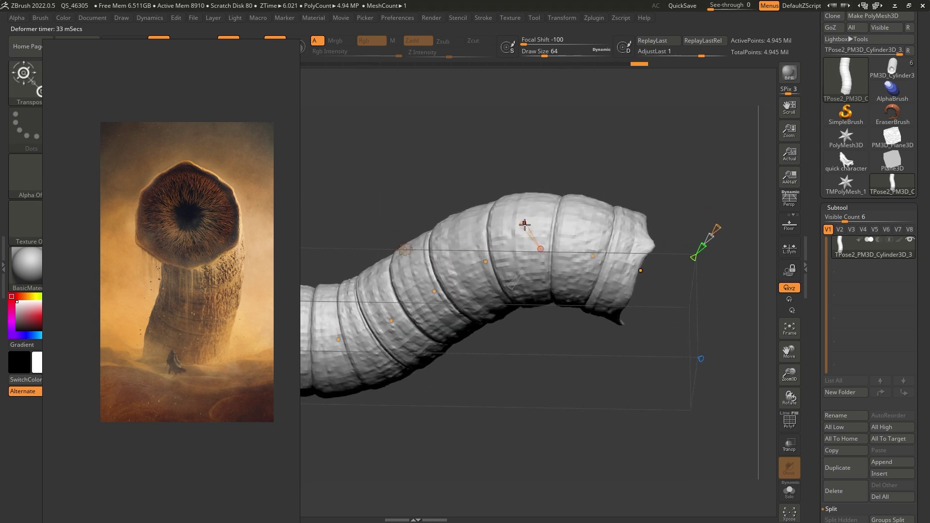
left_click_drag(524, 224, 578, 234)
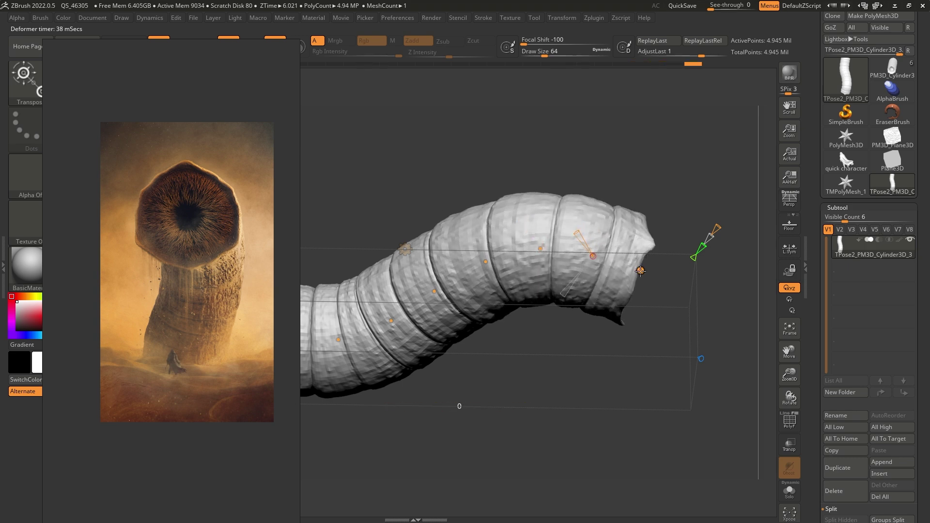
left_click_drag(628, 246, 625, 249)
right_click_drag(557, 265, 588, 241, "alt")
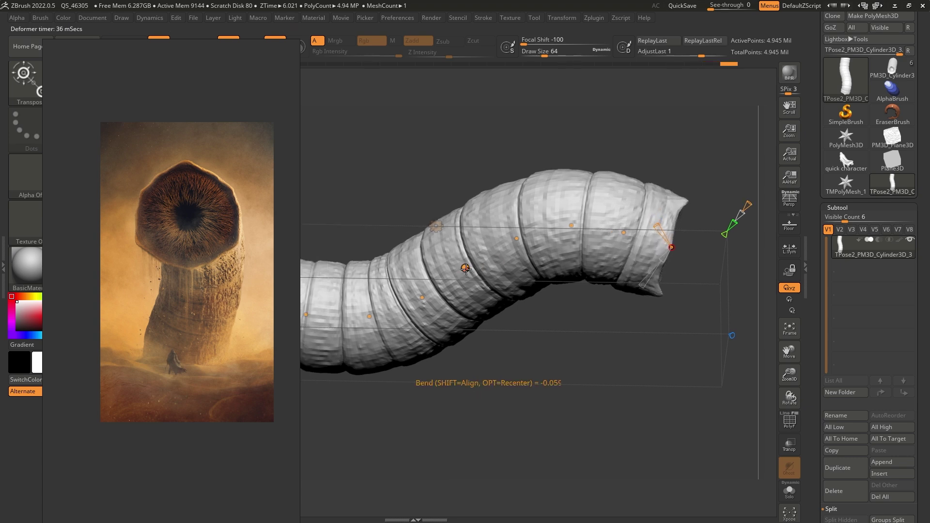
left_click_drag(471, 266, 458, 285)
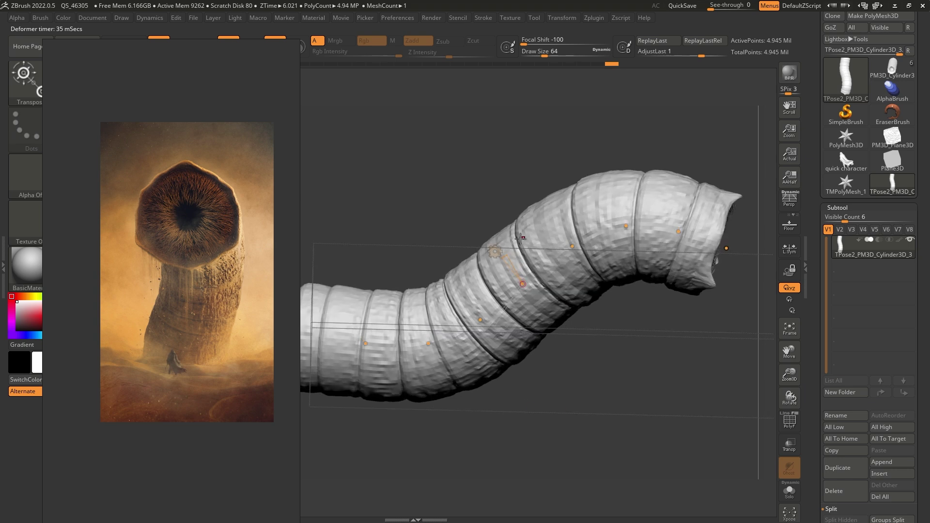
Step: Accept the Bend Curve deformation, return to Draw mode and check the spikes inside the posed mouth
left_click(491, 256)
left_click(652, 257)
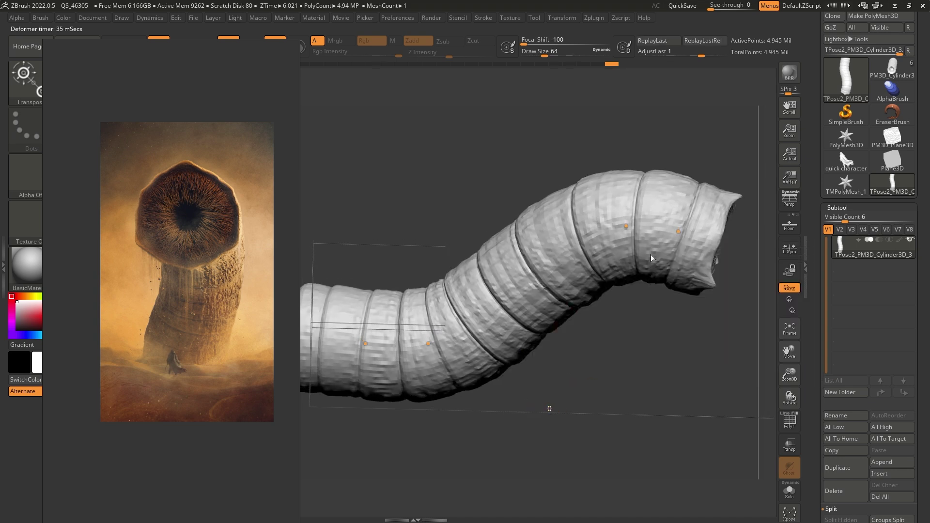
key("q")
mouse_move(417, 194)
left_mouse_down()
mouse_move(513, 209)
mouse_move(587, 236)
mouse_move(484, 208)
mouse_move(492, 208)
left_mouse_up()
right_click_drag(477, 207, 490, 176, "ctrl")
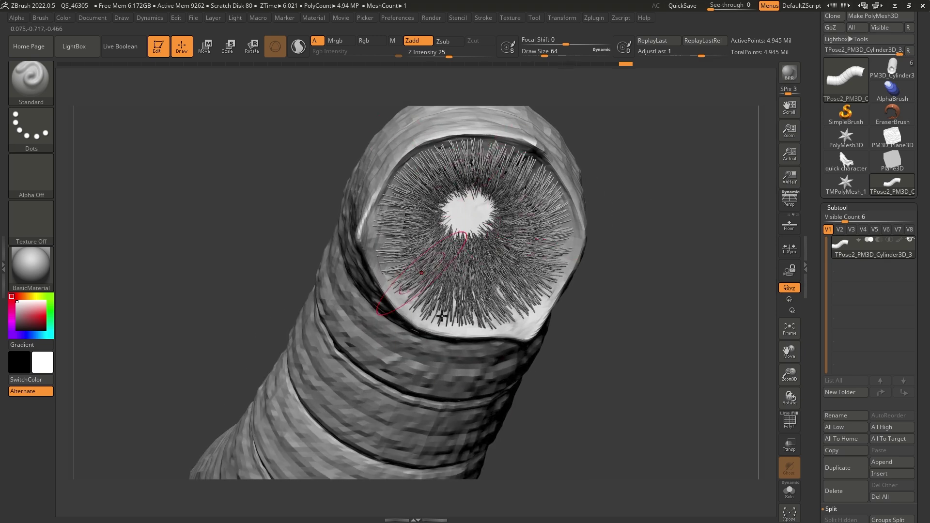
right_click_drag(512, 223, 564, 250, "ctrl")
mouse_move(646, 265)
right_mouse_down()
mouse_move(599, 295)
mouse_move(632, 262)
right_mouse_up()
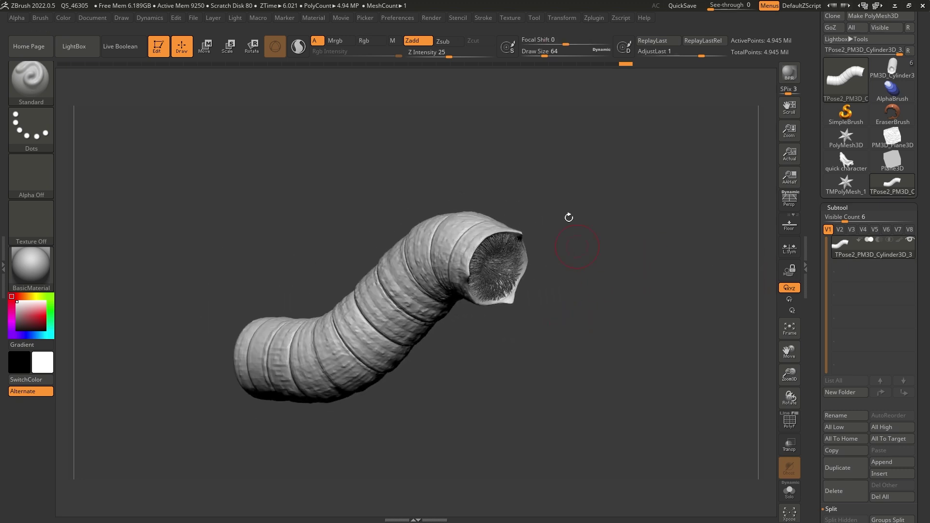
Step: Transfer the pose back to the original subtools with Transpose Master's TPose|SubT
left_click(595, 19)
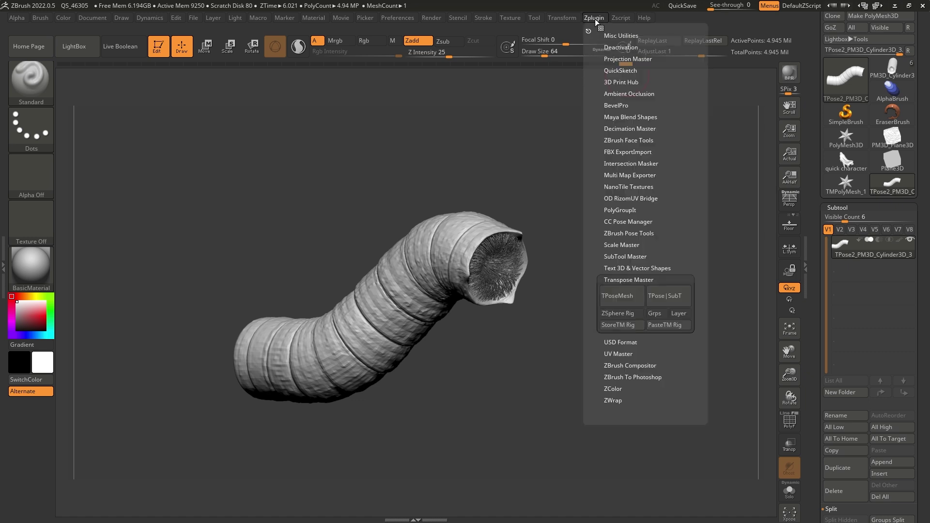
left_click(673, 299)
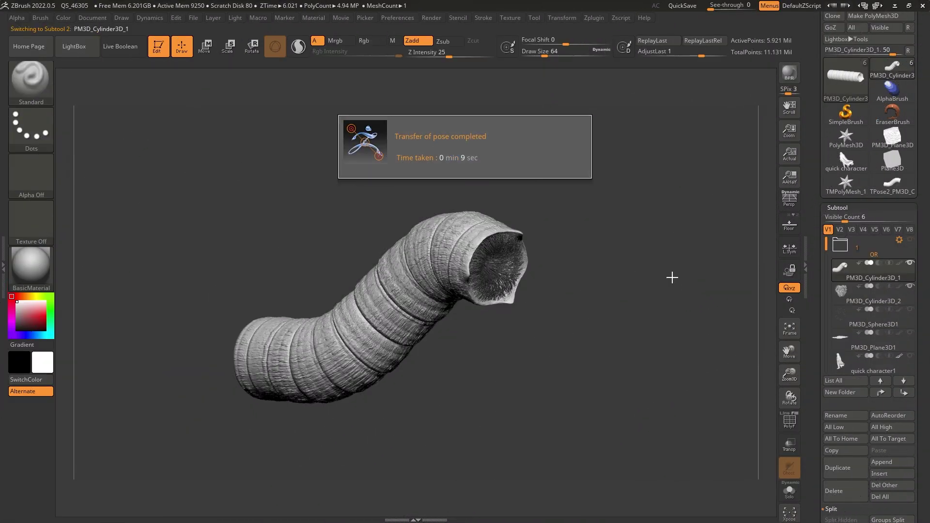
left_click_drag(539, 255, 536, 273)
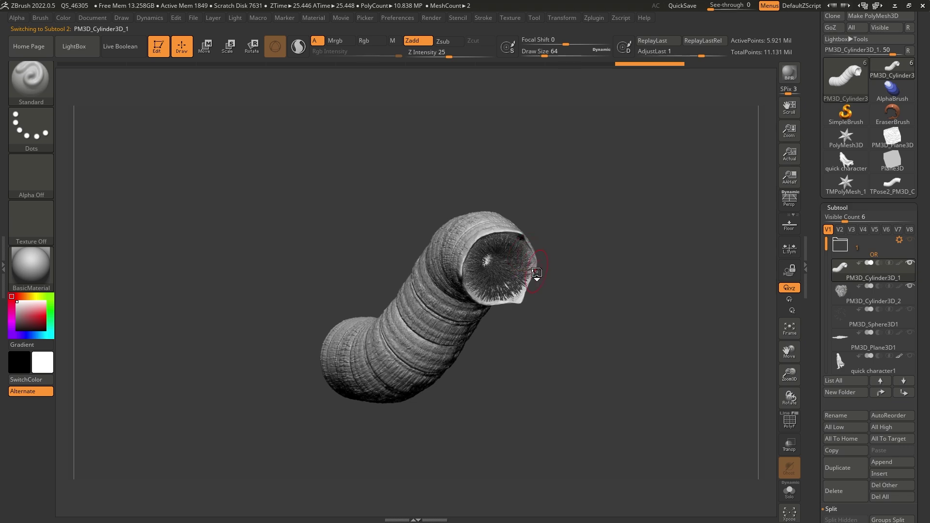
right_click_drag(530, 259, 514, 238, "ctrl")
Step: Examine the posed outer cylinder's subdivision levels and surface detail
scroll(825, 288, "down", 5)
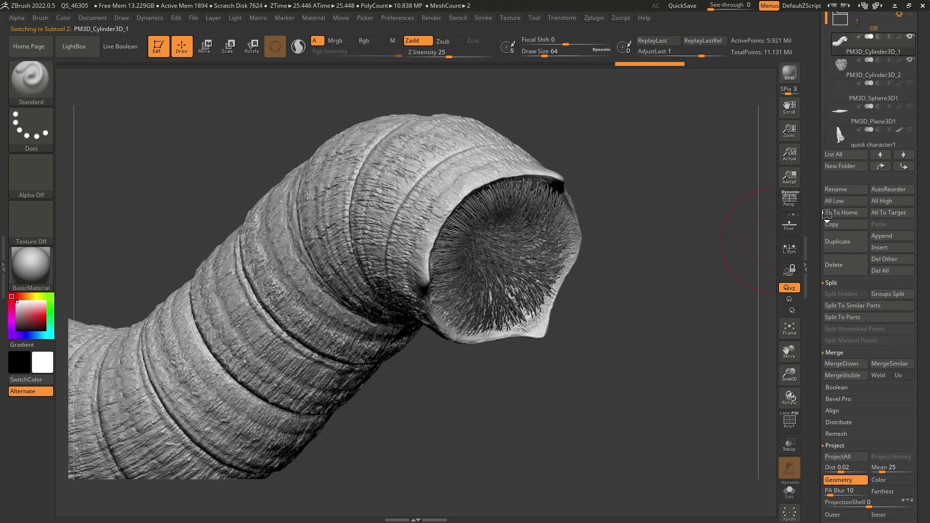
scroll(846, 380, "down", 5)
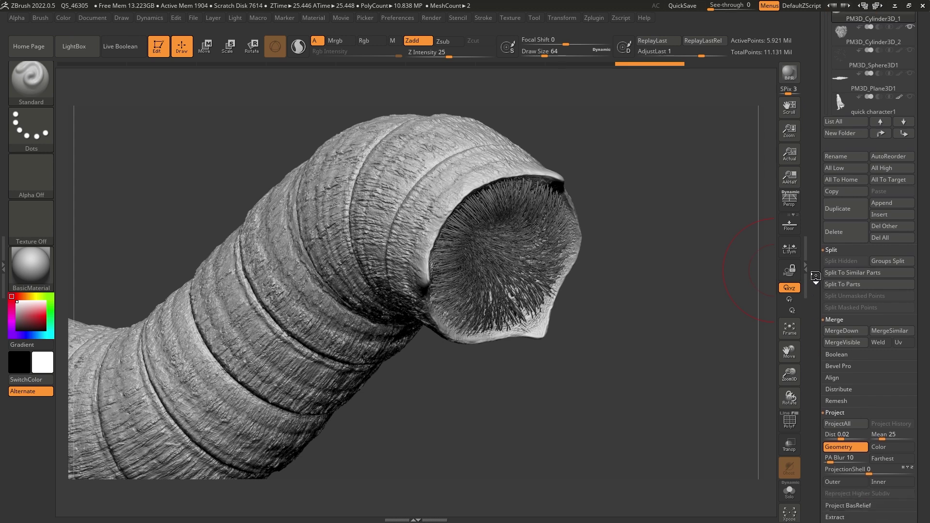
left_click(845, 370)
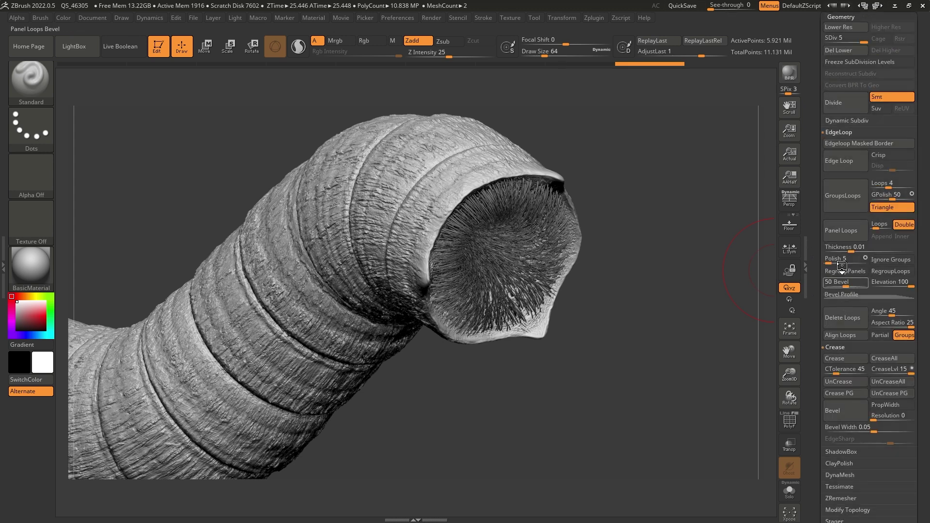
mouse_move(856, 242)
left_mouse_down()
mouse_move(827, 244)
mouse_move(848, 242)
left_mouse_up()
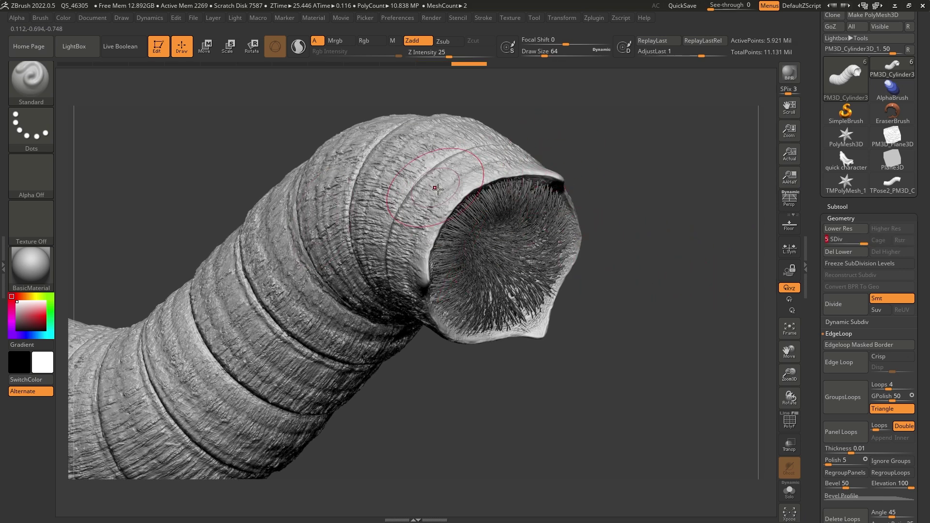
key("f")
Step: Make the PM3D_Plane3D1 terrain and the quick character1 subtool visible together with the posed worm
left_click(860, 204)
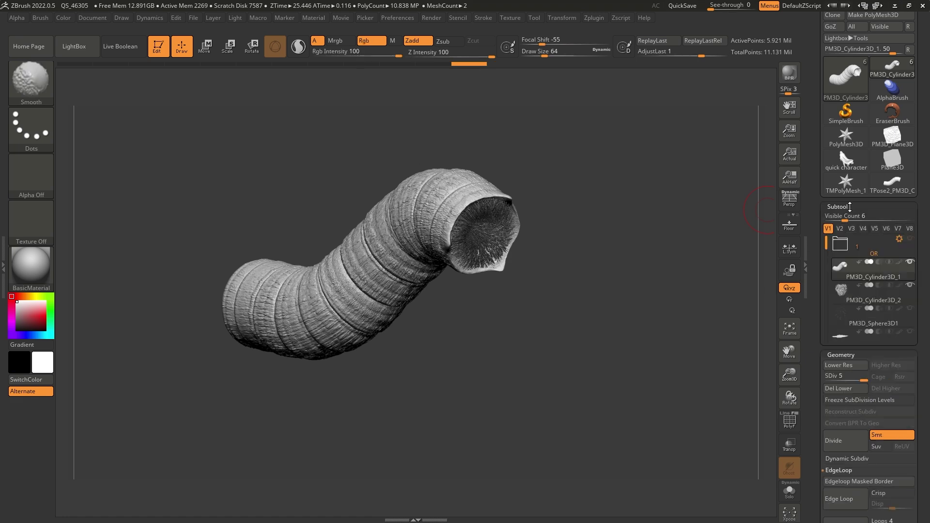
left_click_drag(624, 187, 577, 216)
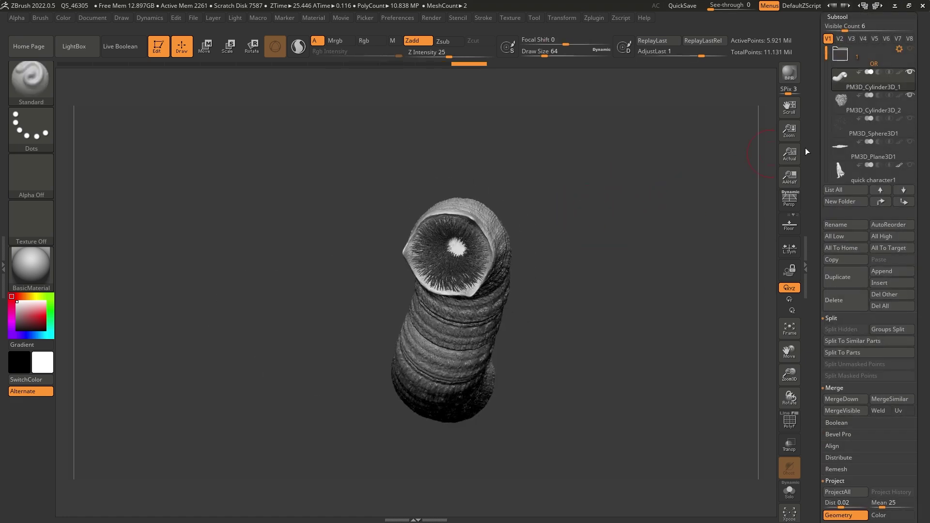
left_click(911, 142)
left_click(909, 167)
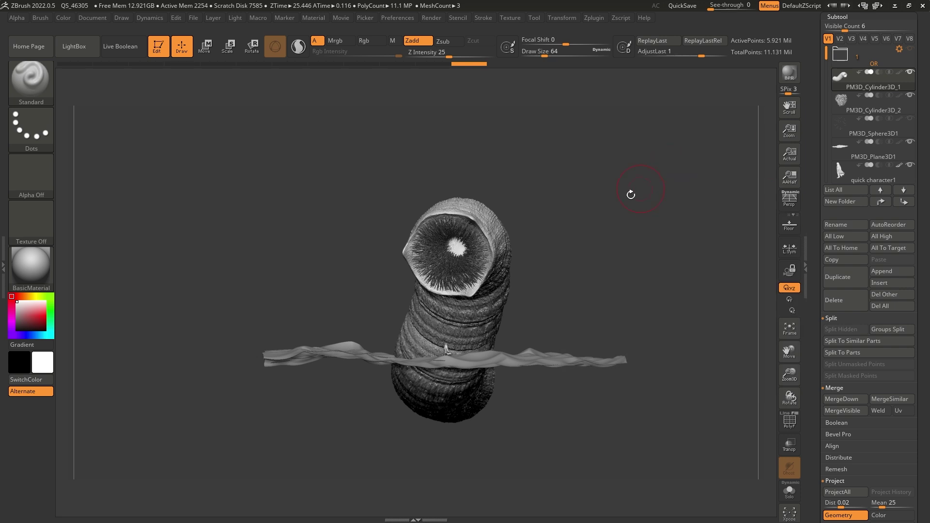
left_click_drag(561, 301, 684, 240)
Step: Enlarge and reposition the PM3D_Plane3D1 terrain with the Move gizmo so it extends around the posed worm
left_click(889, 159)
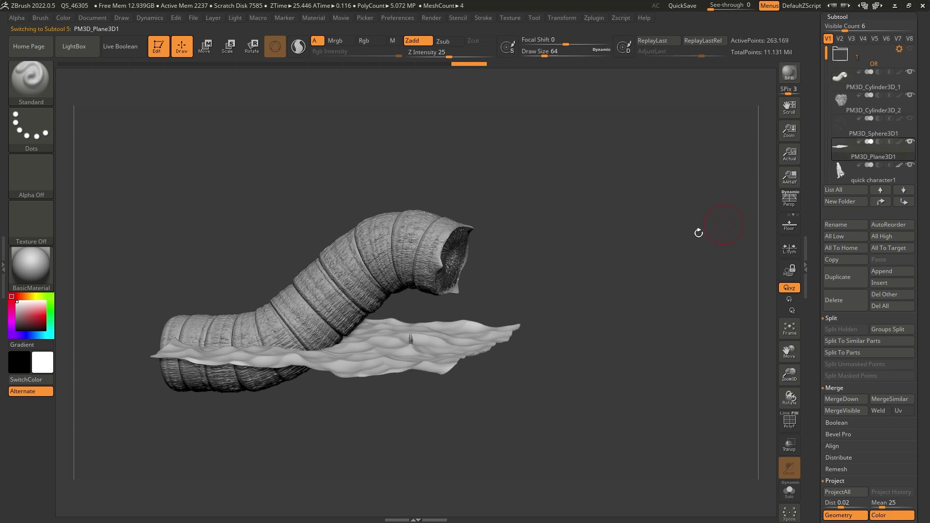
left_click_drag(323, 120, 353, 125)
key("w")
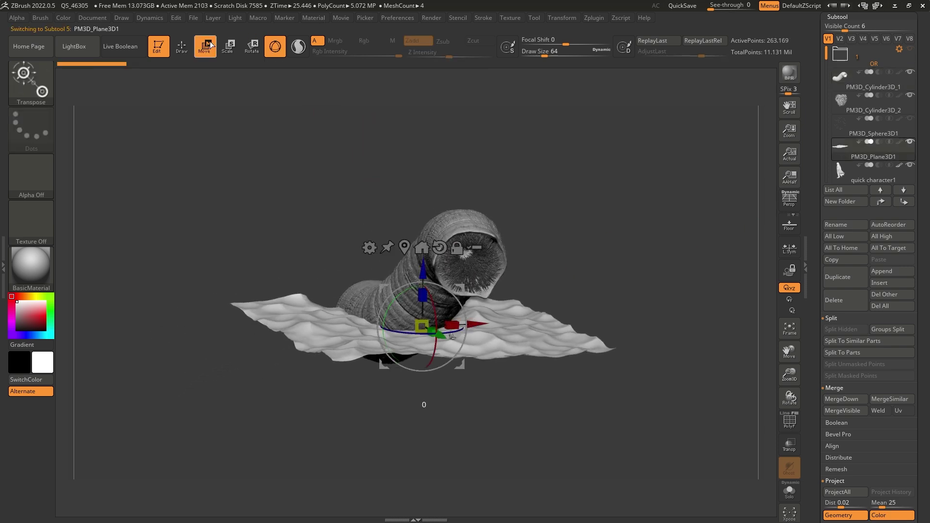
left_click_drag(421, 326, 323, 286)
right_click_drag(323, 285, 501, 341)
left_click_drag(501, 341, 506, 331)
left_click_drag(457, 279, 456, 267)
right_click_drag(456, 267, 463, 272)
left_click_drag(494, 329, 470, 312)
left_click_drag(435, 283, 565, 272)
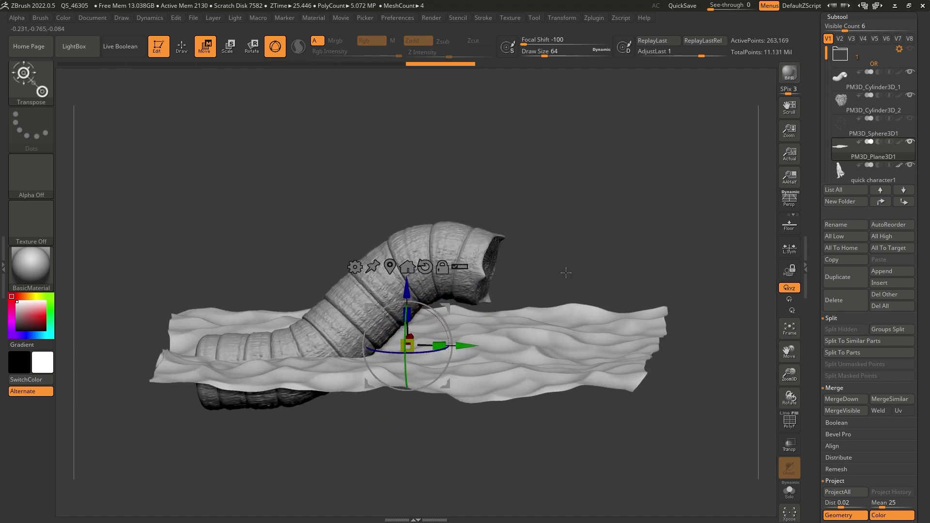
Step: Scale up the PM3D_Plane3D1 terrain a little more from a top view and shift it forward beneath the worm and character
left_click(865, 179)
right_click_drag(634, 249, 458, 365, "ctrl")
left_click_drag(457, 364, 553, 358)
mouse_move(669, 269)
right_mouse_down()
mouse_move(576, 272)
mouse_move(568, 339)
mouse_move(665, 259)
right_mouse_up()
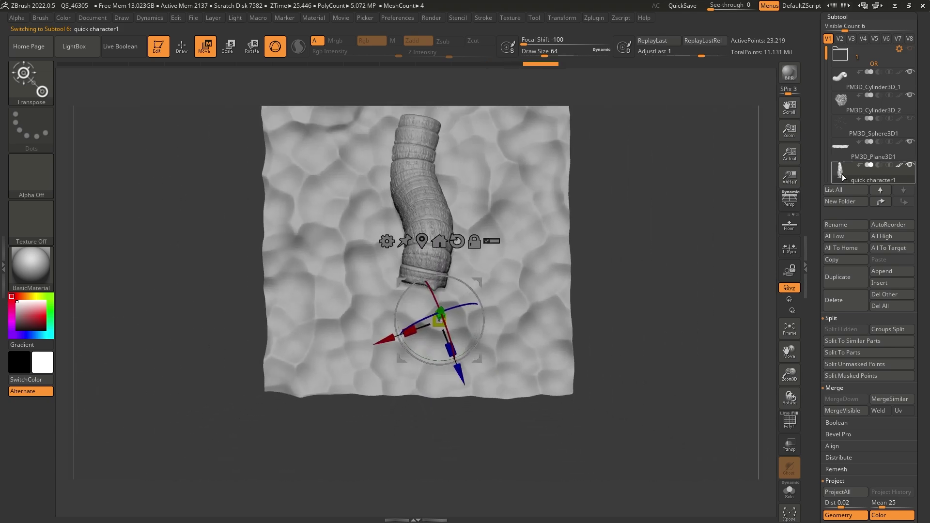
left_click(864, 158)
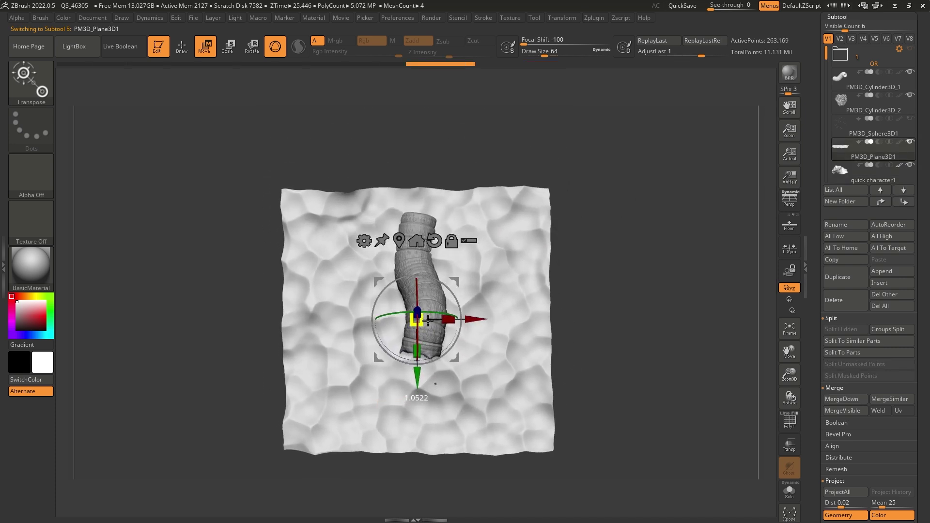
left_click_drag(417, 370, 417, 384)
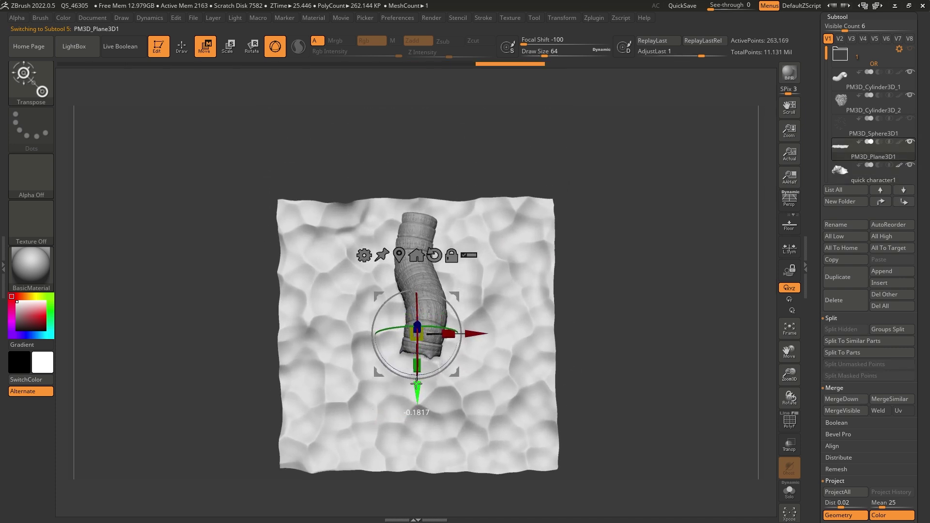
Step: Place the quick character1 subtool on the terrain surface in front of the worm's mouth
left_click_drag(826, 71, 827, 90)
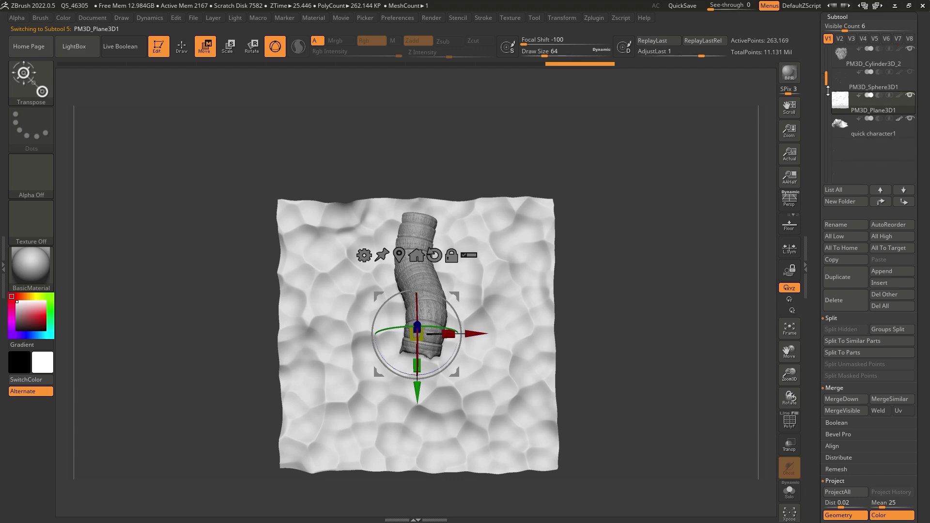
left_click(868, 132)
right_click_drag(436, 378, 466, 402)
left_click_drag(466, 402, 412, 294)
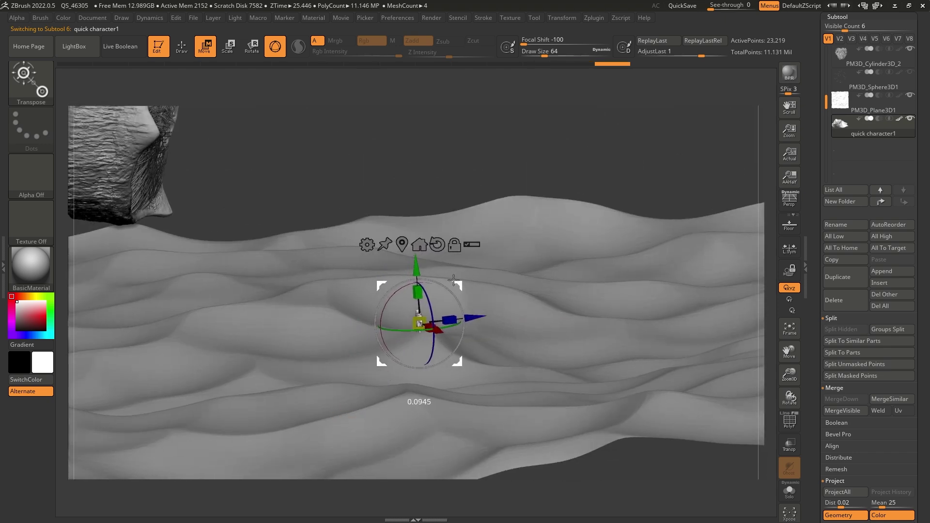
right_click_drag(460, 276, 358, 291)
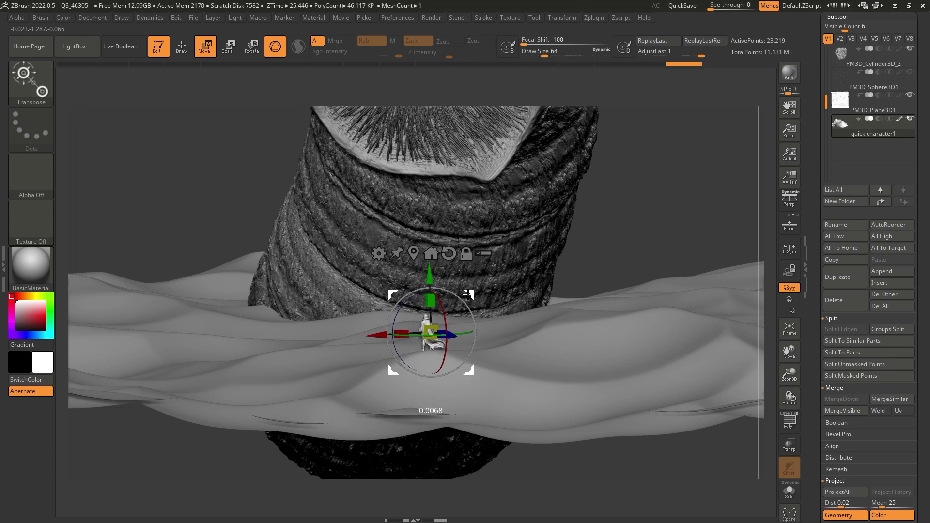
Step: Return to Draw mode, frame the worm from the front and compare the composition with the reference image
right_click_drag(504, 290, 505, 246, "ctrl")
mouse_move(505, 246)
left_mouse_down()
mouse_move(492, 304)
mouse_move(540, 182)
left_mouse_up()
key("q")
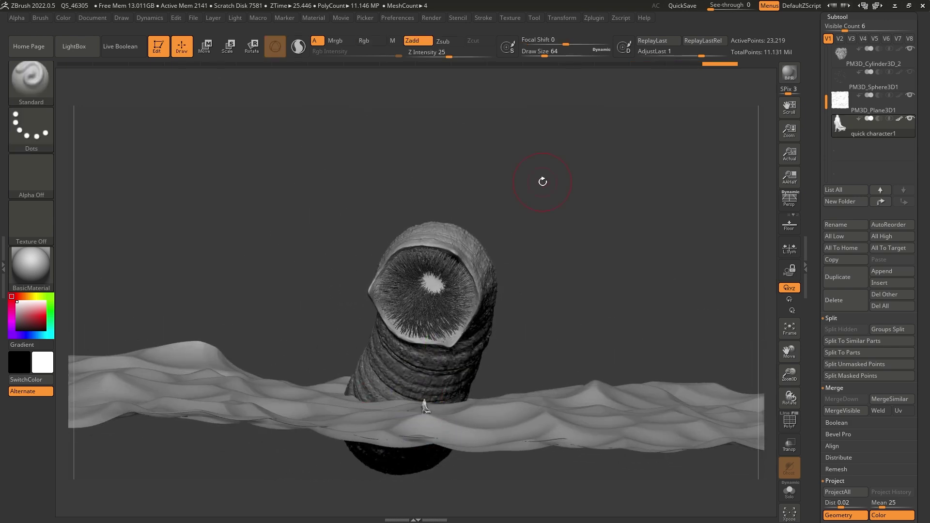
key("alt+Tab")
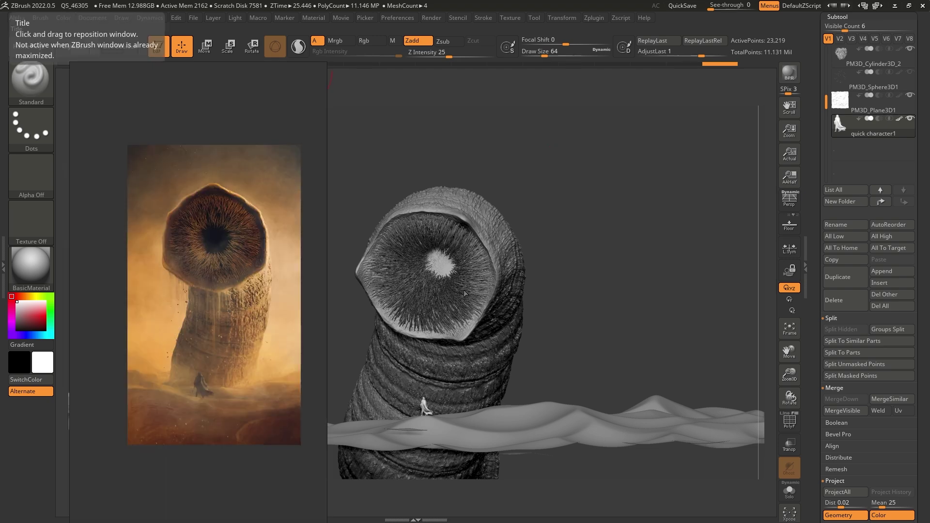
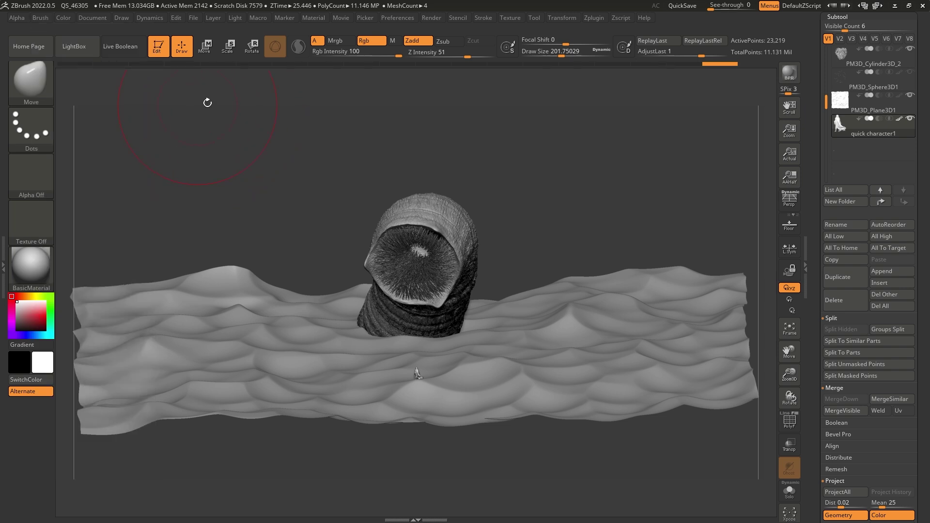
Step: Select the PM3D_Plane3D1 terrain and lower it to subdivision level 1
left_click(896, 109)
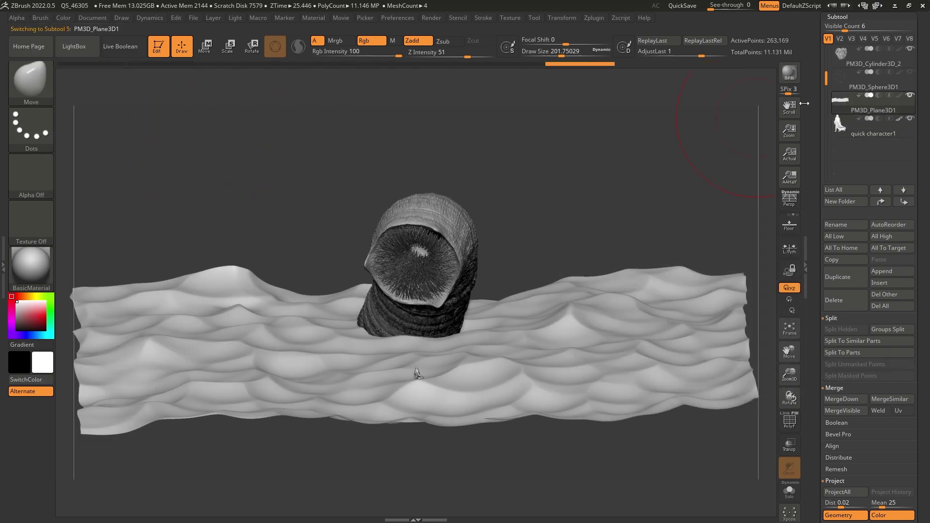
left_click_drag(617, 204, 626, 212)
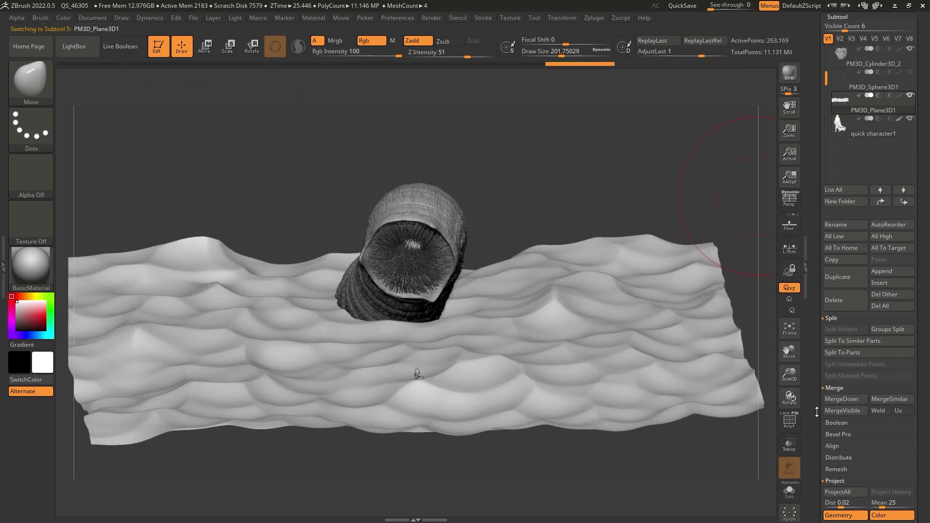
left_click_drag(817, 412, 814, 331)
left_click_drag(831, 415, 828, 415)
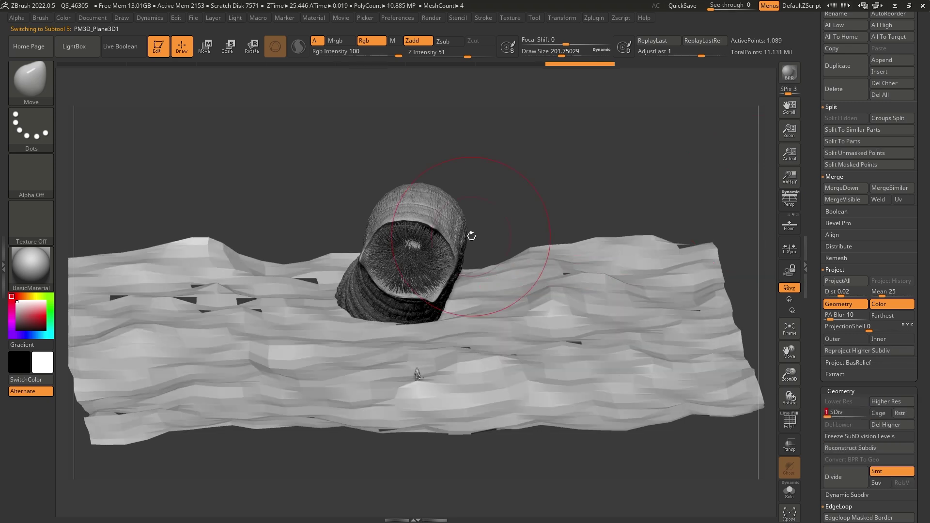
Step: Reshape the low-resolution terrain around the worm's tail with the Move brush at a draw size of about 257
left_click_drag(470, 175, 572, 329)
key("space")
mouse_move(384, 254)
left_mouse_down()
mouse_move(393, 254)
mouse_move(350, 223)
left_mouse_up()
key("space")
left_click_drag(374, 226, 369, 226)
left_click_drag(365, 242, 363, 235)
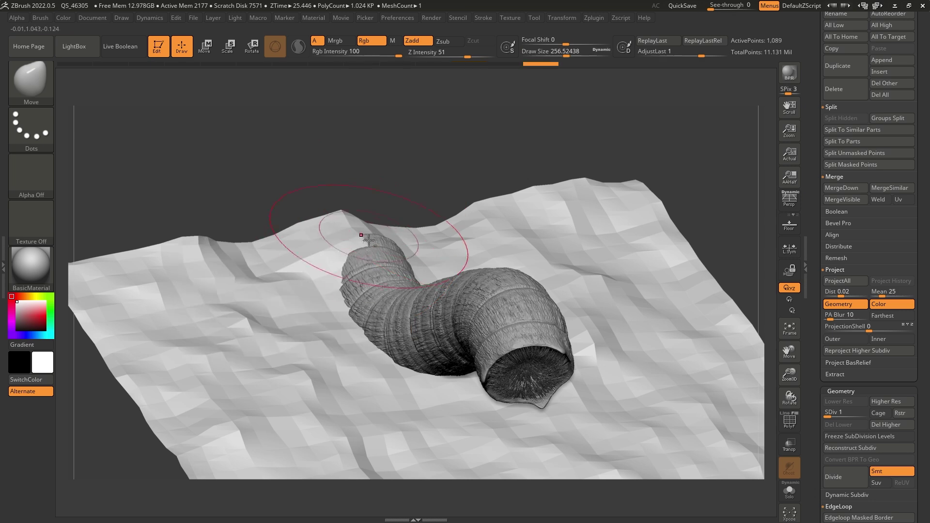
mouse_move(350, 296)
left_mouse_down()
mouse_move(349, 286)
mouse_move(332, 290)
left_mouse_up()
Step: Adjust the terrain along both sides of the worm's tail with the Move brush at a draw size of about 140
key("space")
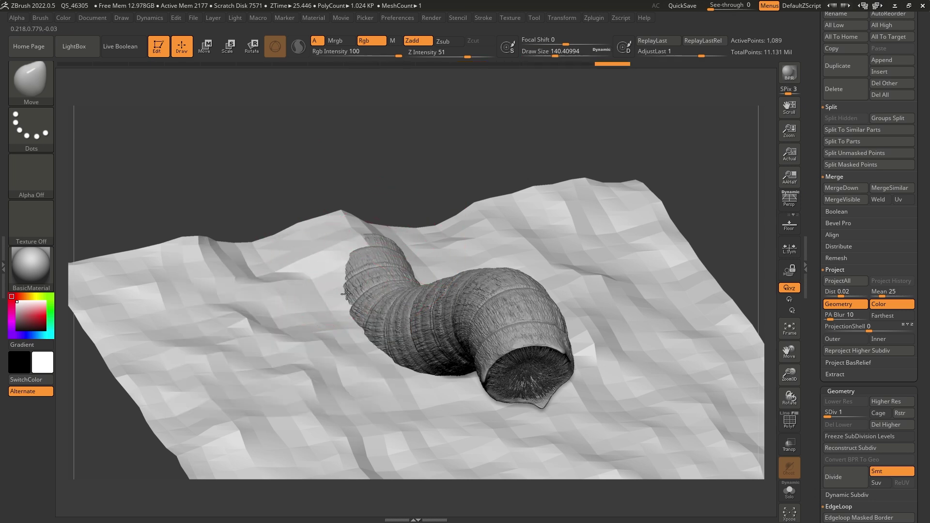
right_click_drag(436, 262, 375, 260)
mouse_move(375, 260)
left_mouse_down()
mouse_move(413, 240)
mouse_move(394, 266)
left_mouse_up()
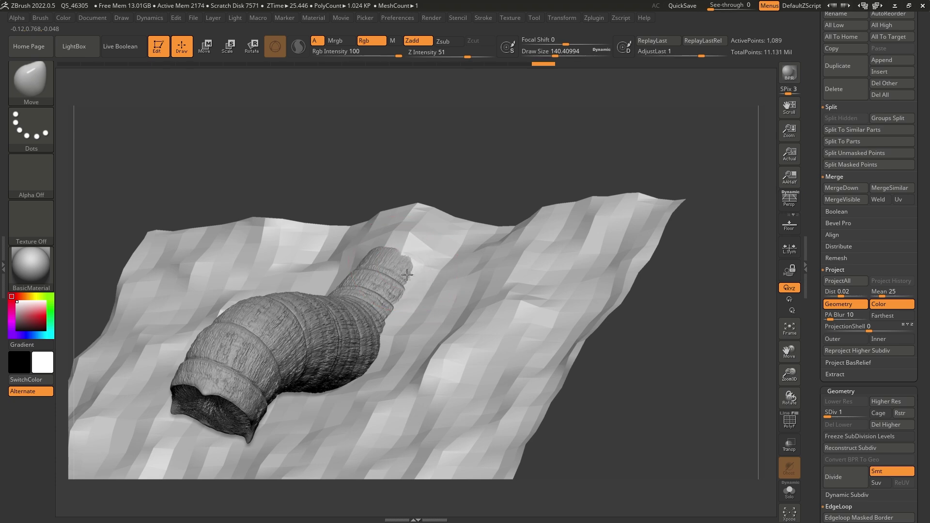
right_click_drag(396, 277, 419, 252, "alt")
left_click(417, 244, "alt")
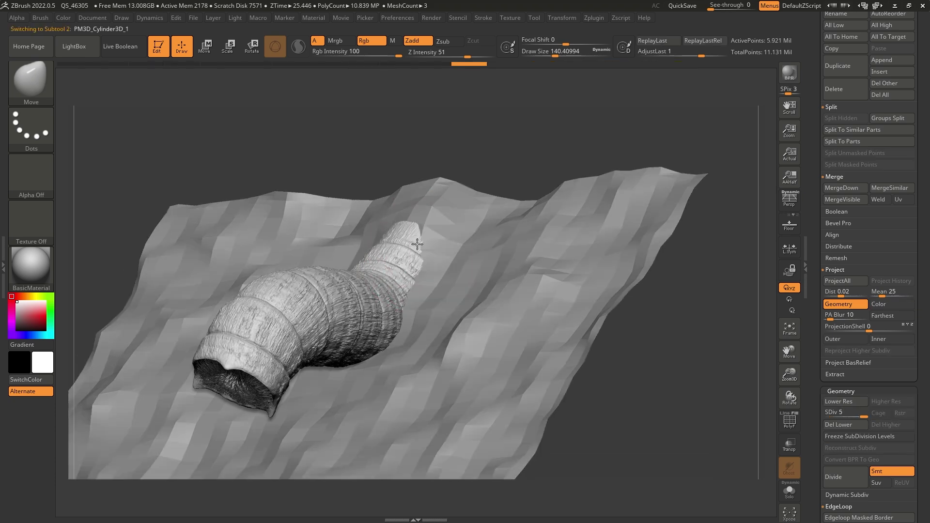
left_click(425, 226, "alt")
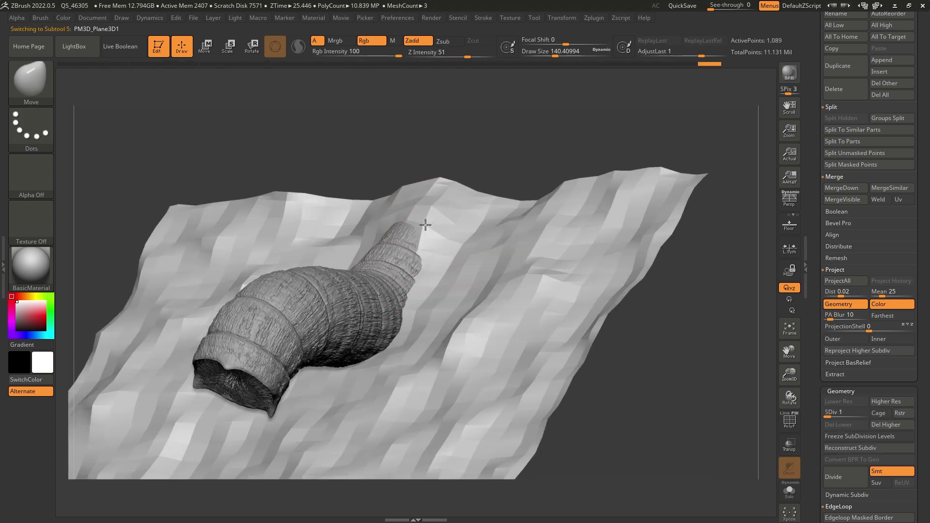
right_click_drag(433, 233, 444, 230, "shift")
left_click_drag(446, 219, 386, 256)
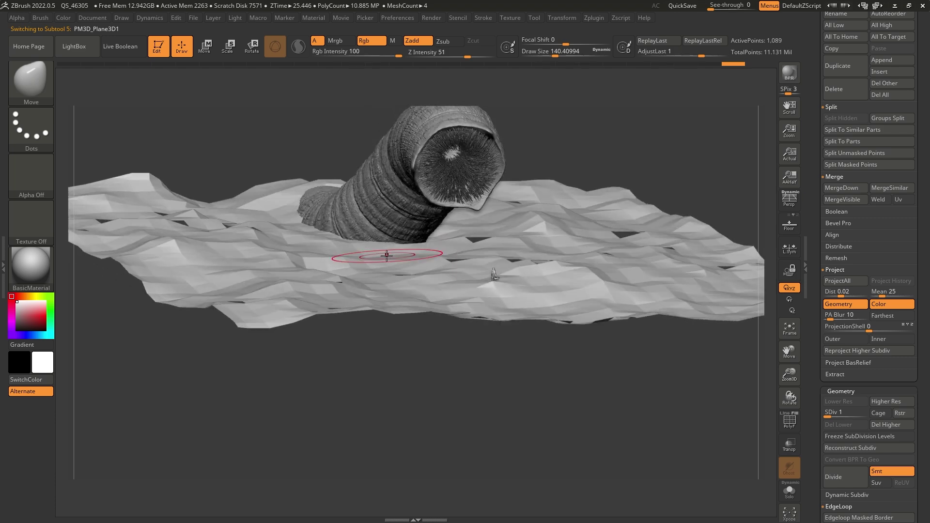
Step: Fit the terrain closer to the worm's base using the Move brush at a draw size of about 51
key("space")
left_click_drag(350, 218, 334, 218)
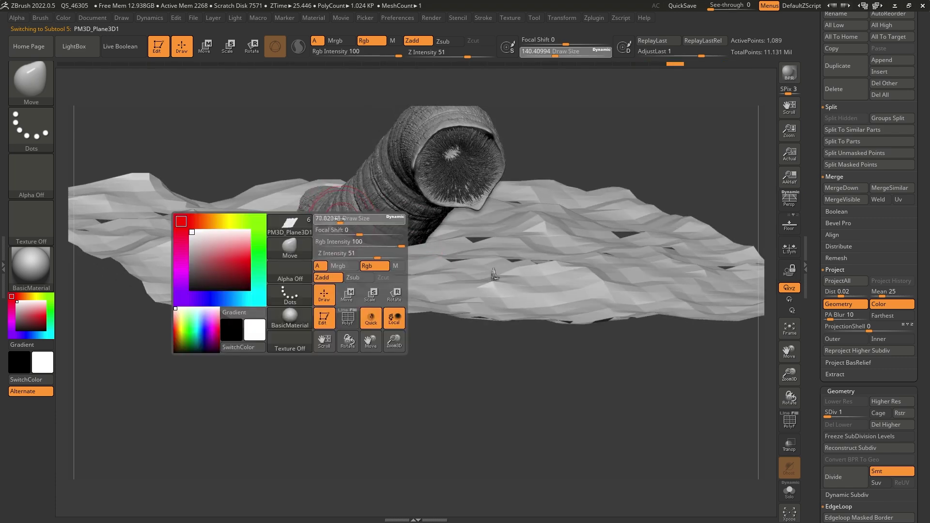
right_click_drag(339, 224, 342, 237, "ctrl")
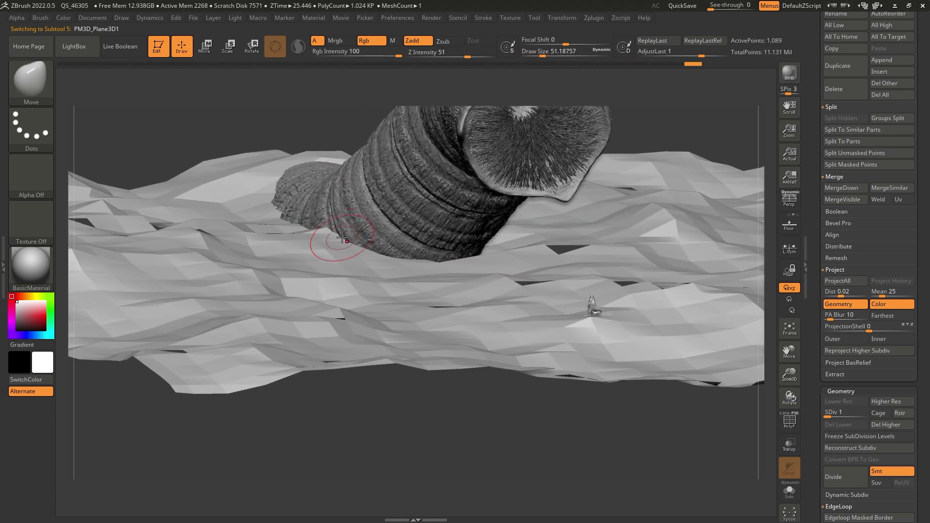
Step: Raise the terrain to subdivision level 3 and refine its contact with the worm using the Move brush at about 74
left_click(843, 414)
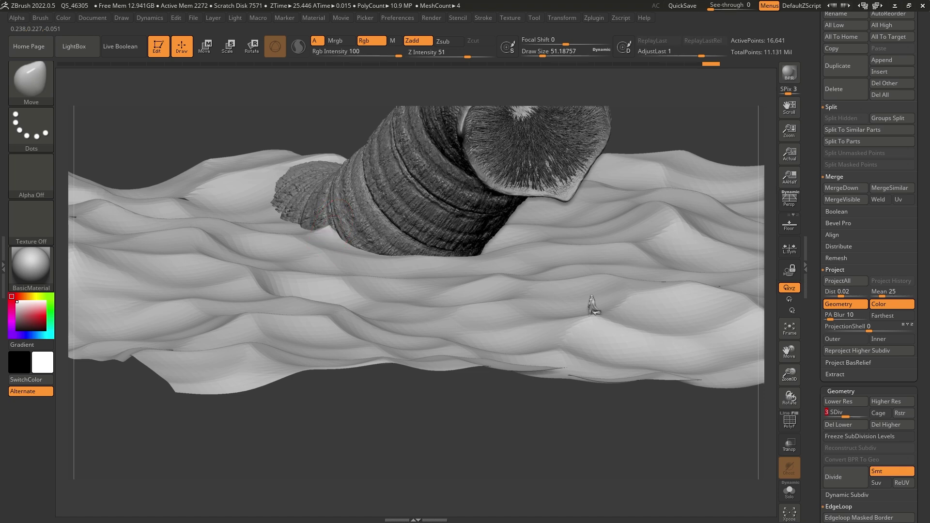
key("space")
left_click_drag(342, 213, 349, 214)
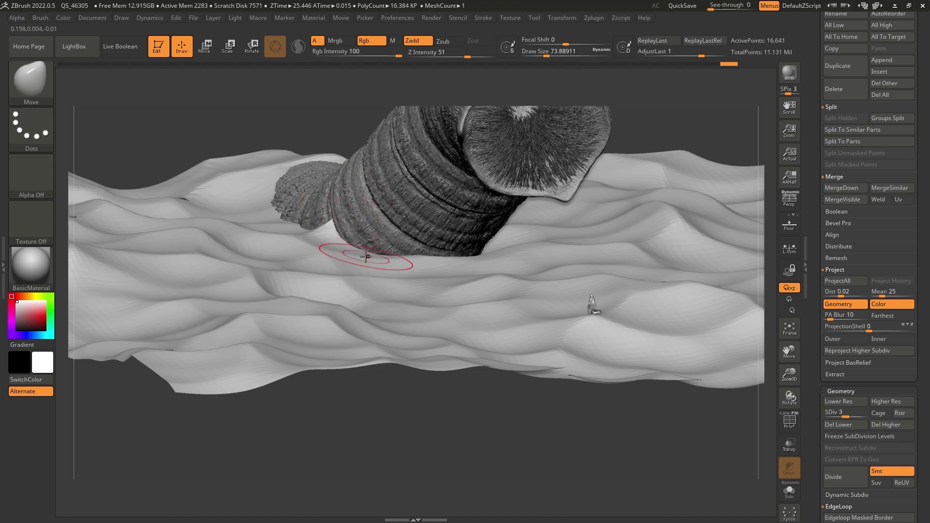
right_click_drag(335, 221, 315, 233)
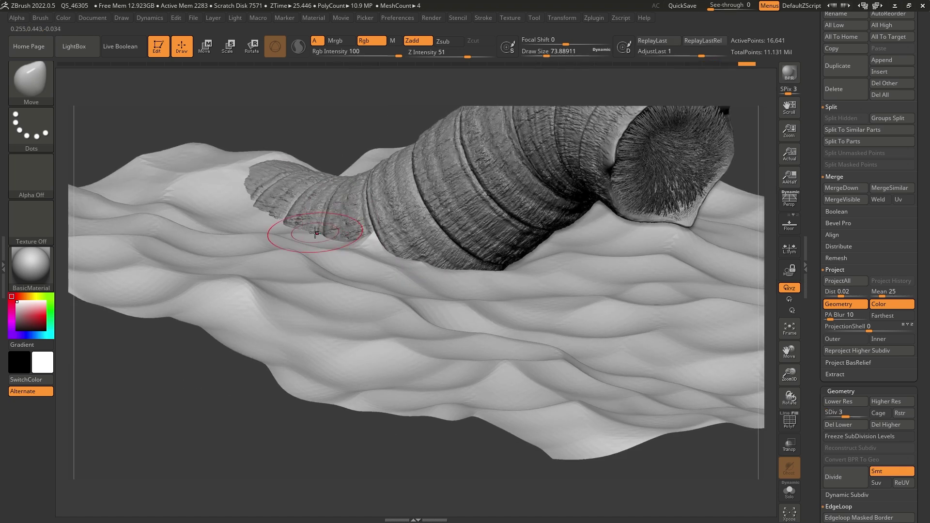
left_click_drag(295, 223, 286, 217)
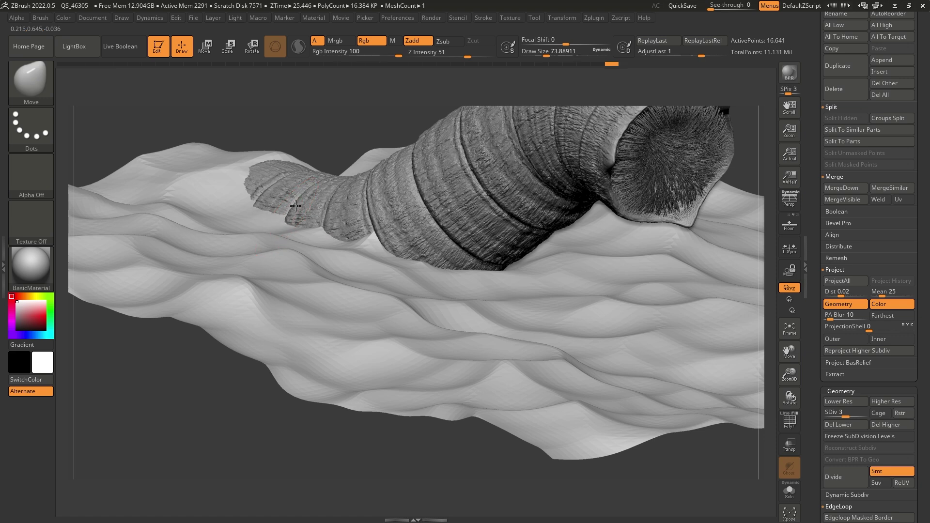
Step: Shape the terrain edge along the opposite side of the worm's body and tail with the Move brush
right_click_drag(296, 206, 373, 211)
right_click_drag(472, 238, 525, 211)
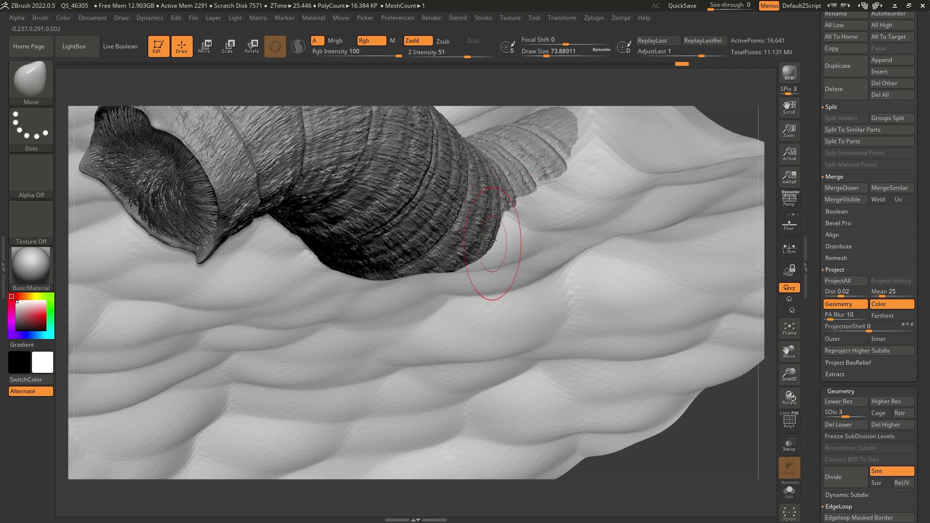
mouse_move(500, 233)
right_mouse_down()
mouse_move(508, 233)
mouse_move(498, 239)
mouse_move(503, 211)
right_mouse_up()
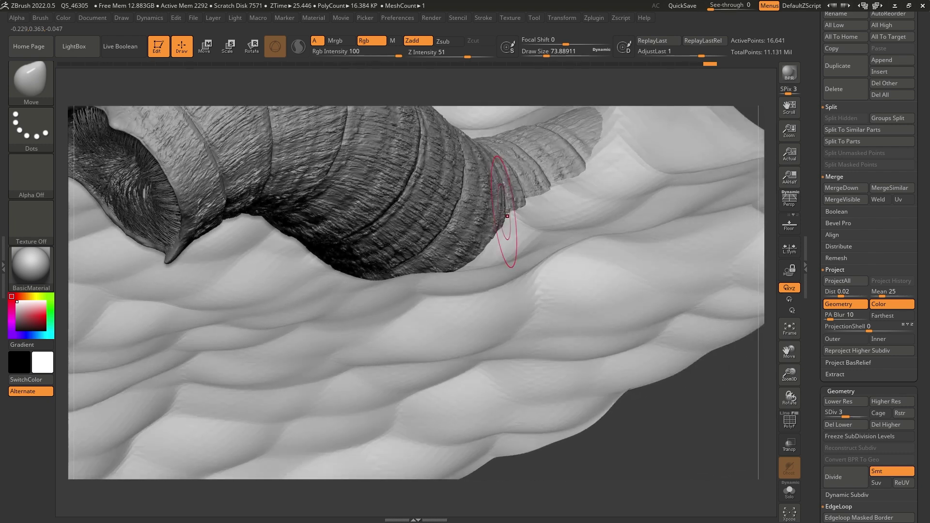
right_click_drag(571, 167, 536, 214)
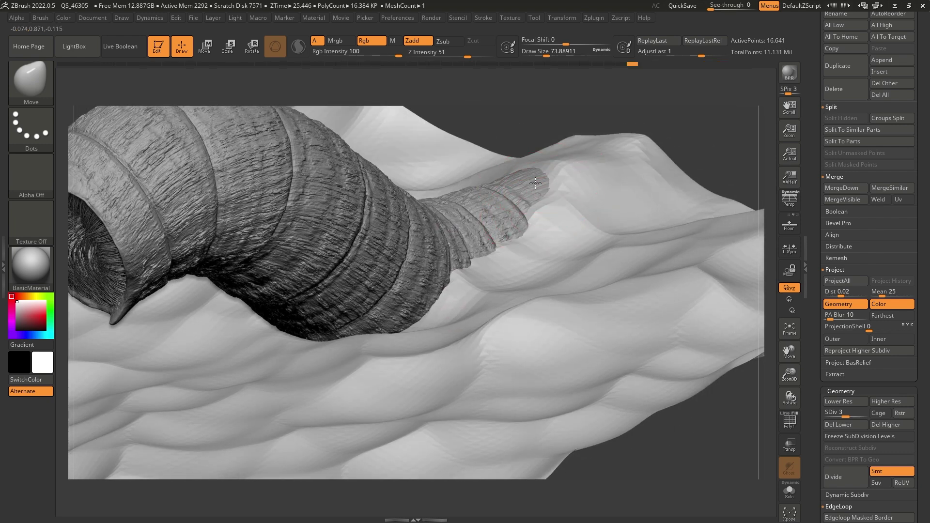
Step: Restore the terrain to subdivision level 5 and check the scene from the front
right_click_drag(534, 230, 476, 224, "ctrl")
right_click_drag(547, 313, 599, 190)
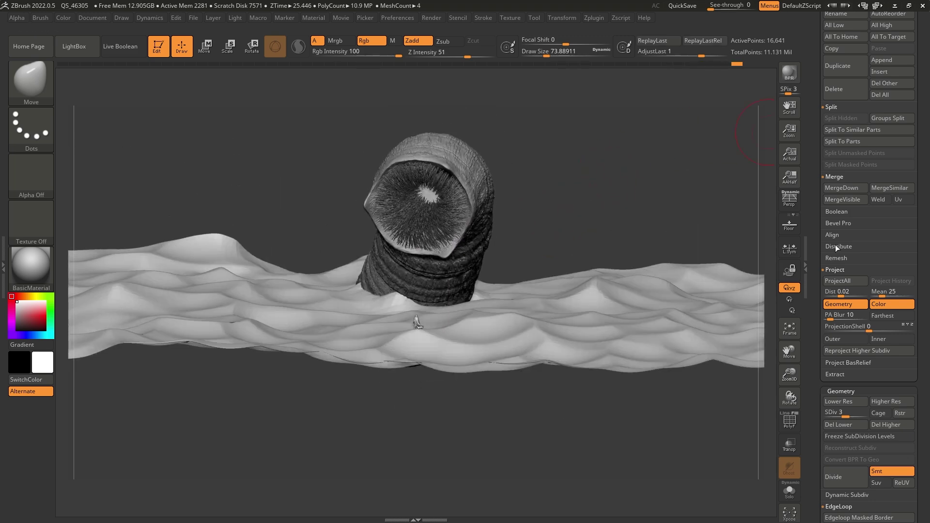
left_click_drag(864, 415, 867, 415)
right_click_drag(543, 165, 572, 149)
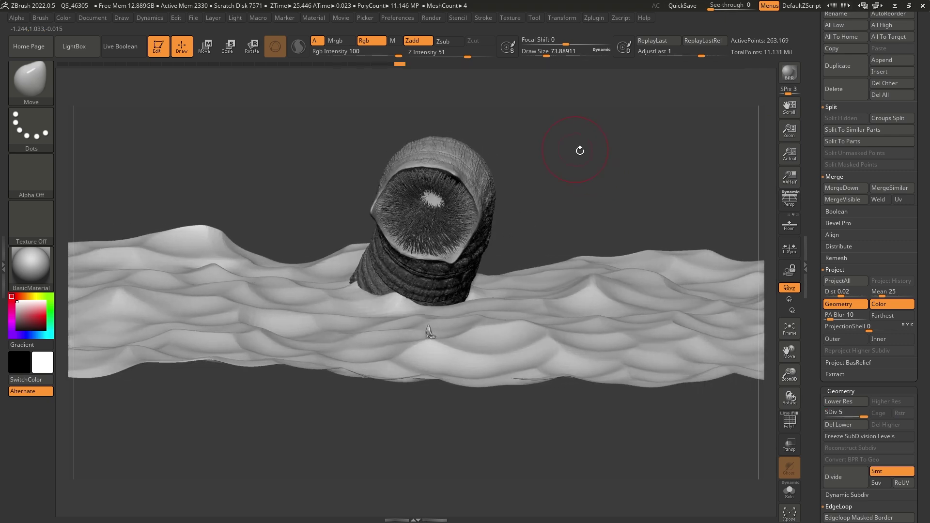
Step: Make the PM3D_Sphere3D1 debris subtool visible, select it and isolate it in Solo mode
left_click_drag(814, 128, 814, 202)
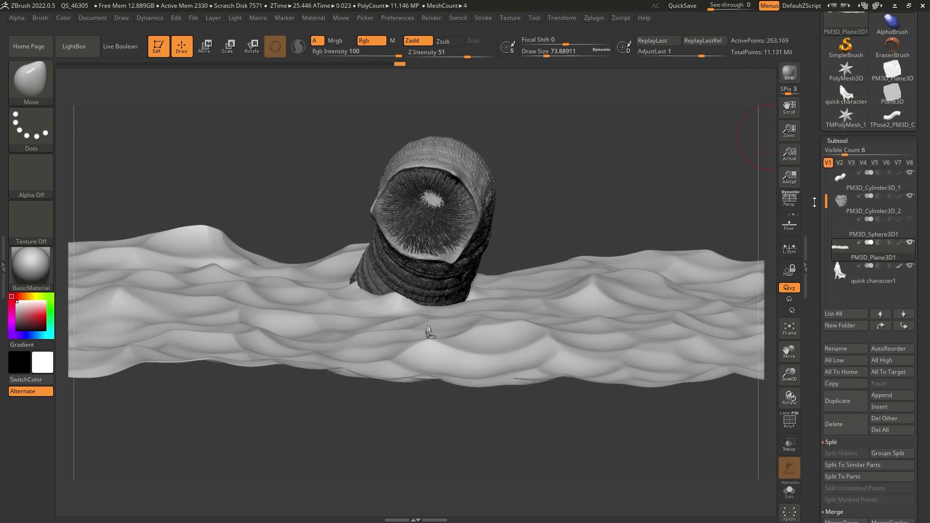
left_click(910, 220)
left_click(890, 234)
key("alt+s")
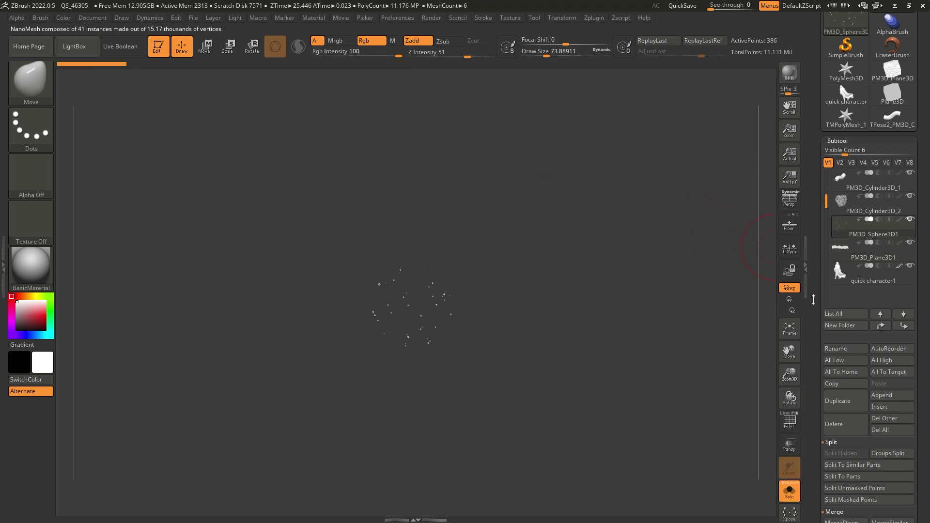
Step: Show the NanoMesh placement polygons, examine how the debris sits on the sphere, and hide the placement again
scroll(814, 299, "down", 10)
scroll(819, 248, "down", 5)
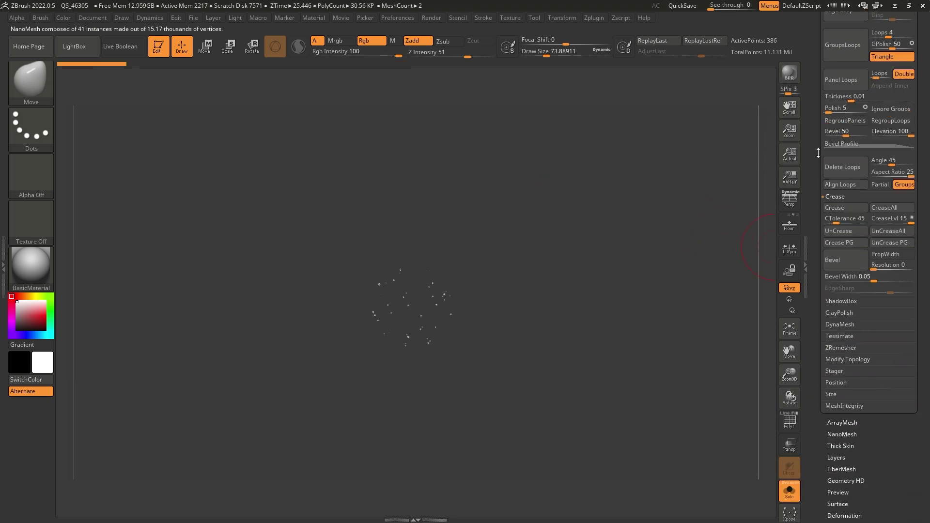
left_click(846, 380)
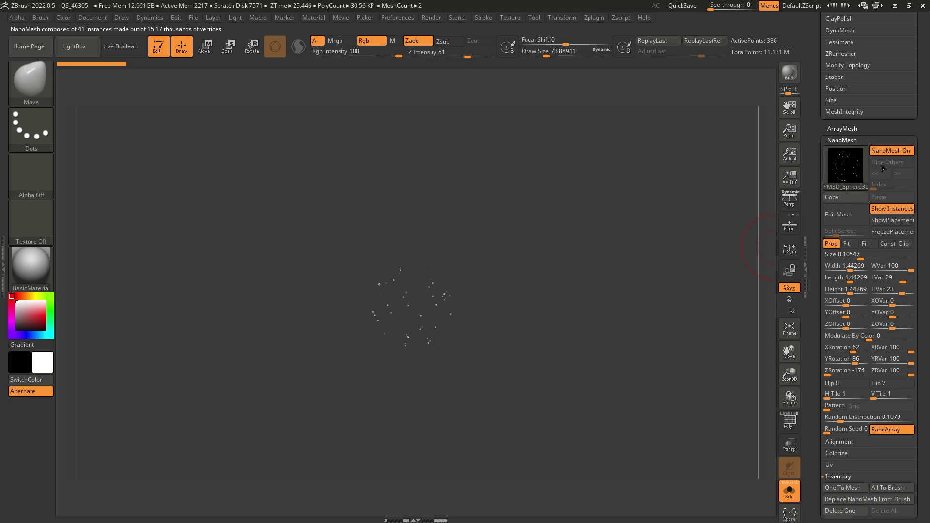
left_click(893, 221)
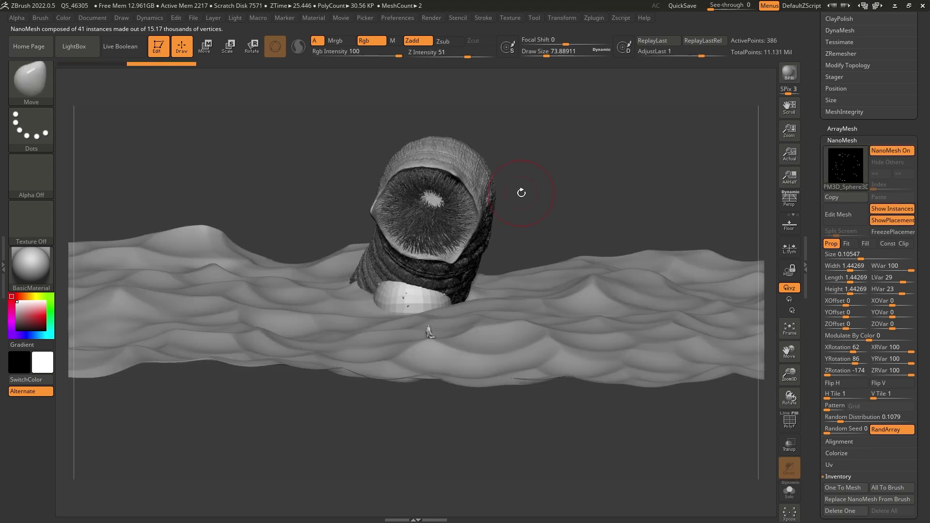
right_click_drag(595, 162, 607, 151, "alt")
right_click_drag(473, 228, 480, 235, "alt")
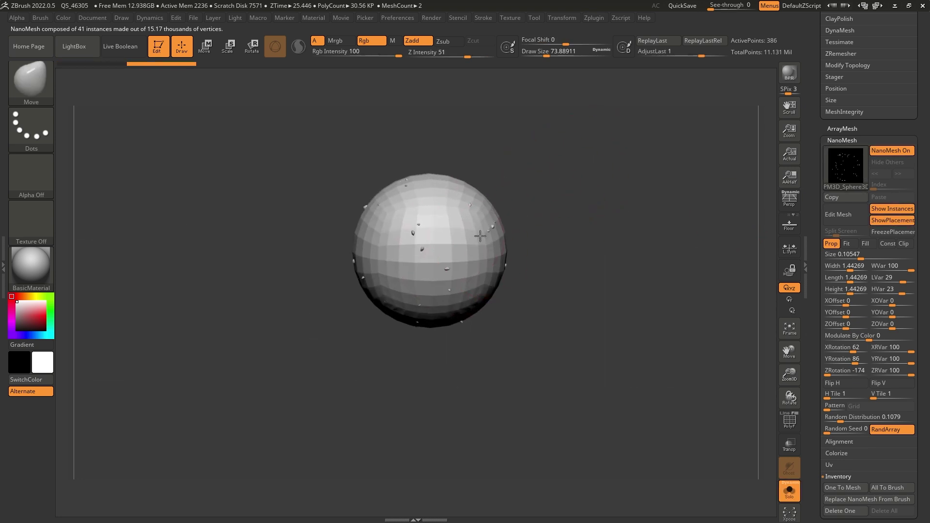
key("shift+f")
key("shift+f")
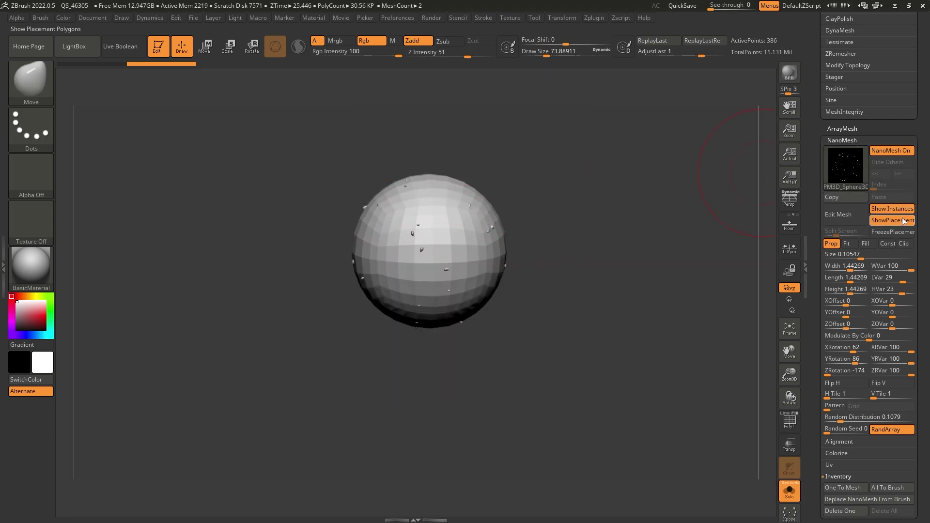
left_click(901, 219)
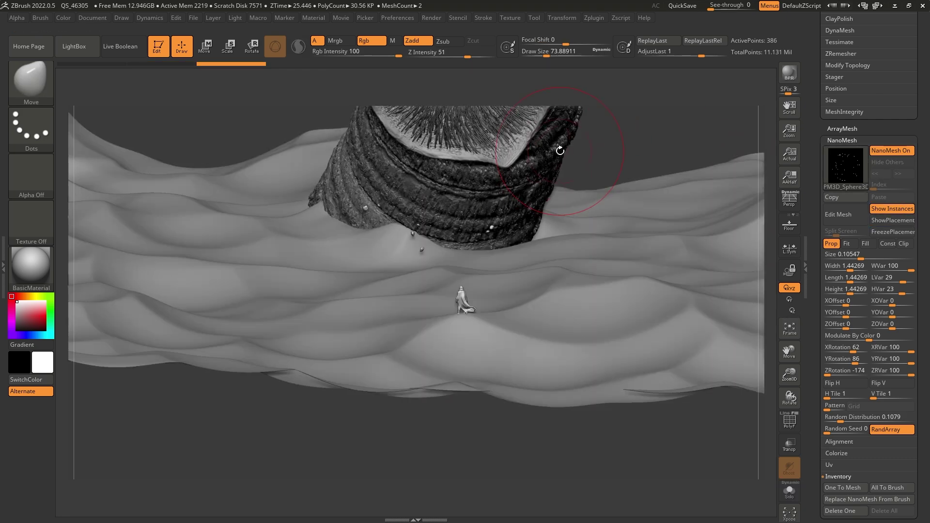
Step: Move the debris sphere up and forward beneath the worm's raised head using the transform gizmo from a side view
key("w")
right_click_drag(498, 159, 545, 187)
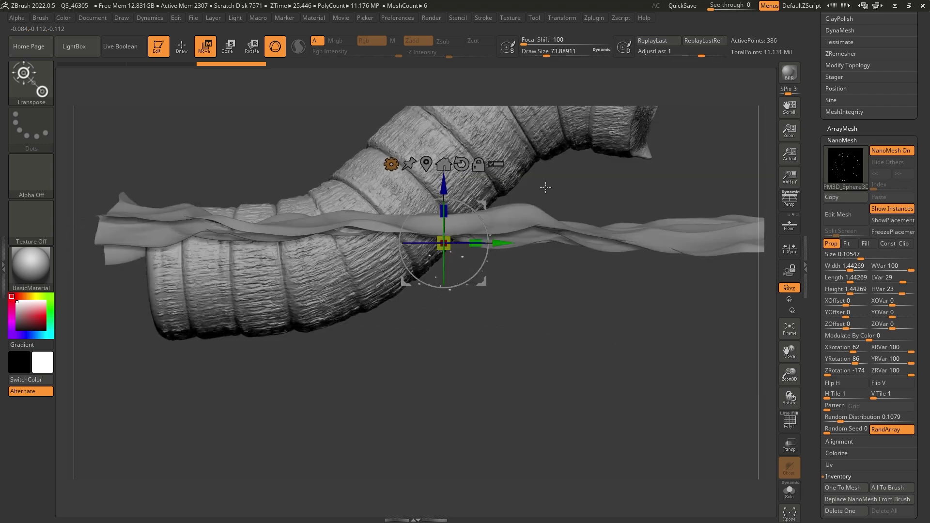
left_click_drag(479, 199, 542, 130)
left_click_drag(513, 169, 512, 168)
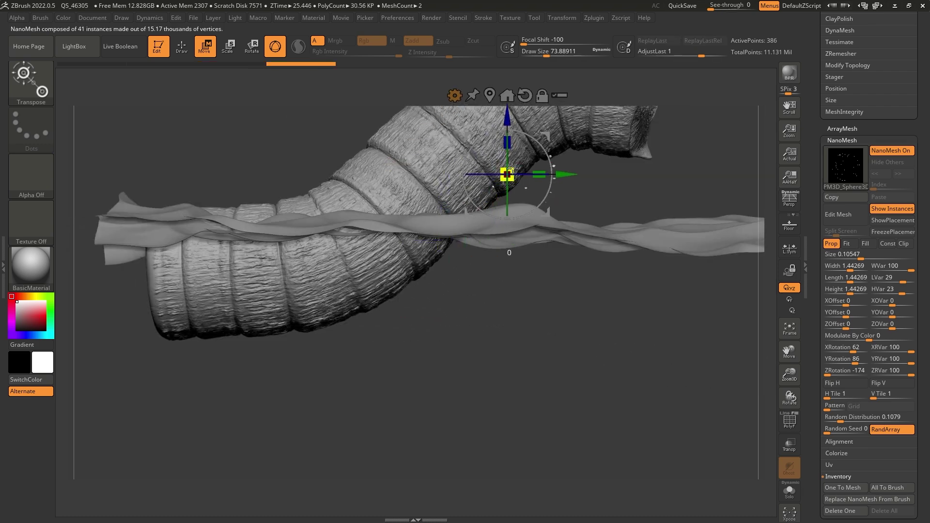
mouse_move(521, 168)
right_mouse_down("alt")
mouse_move(501, 200)
mouse_move(514, 220)
mouse_move(530, 168)
right_mouse_up("alt")
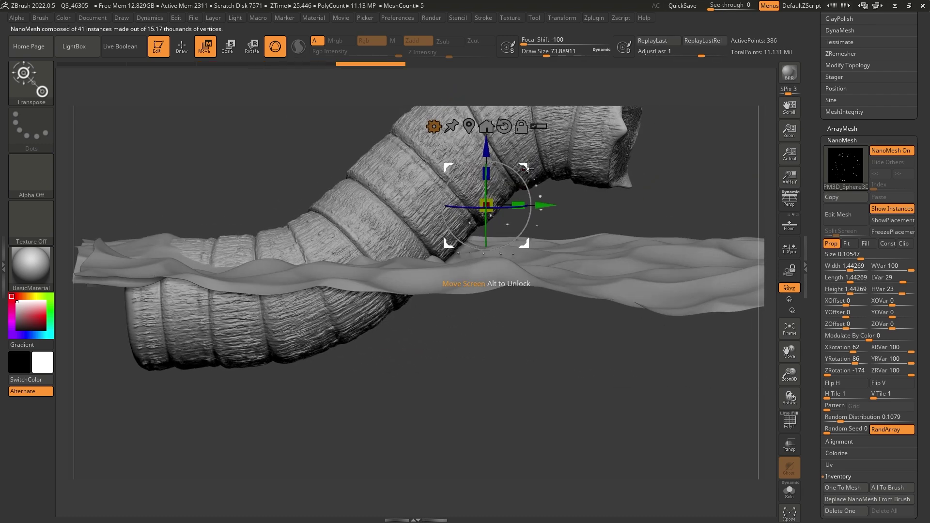
left_click_drag(531, 167, 563, 162)
right_click_drag(563, 164, 579, 198)
left_click_drag(535, 216, 551, 216)
key("q")
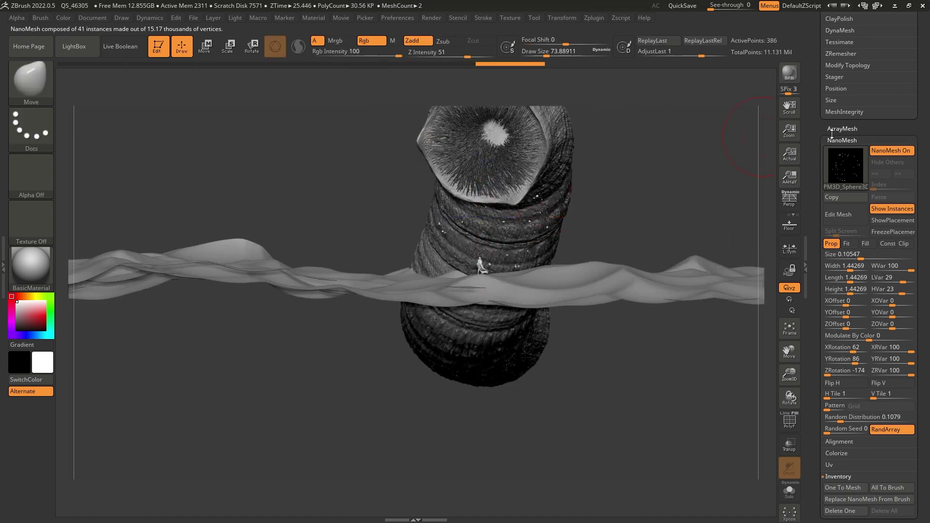
Step: Duplicate the debris subtool, hide the PM3D_Sphere3D2 copy and reselect PM3D_Sphere3D1
left_click_drag(831, 135, 813, 315)
left_click(853, 303)
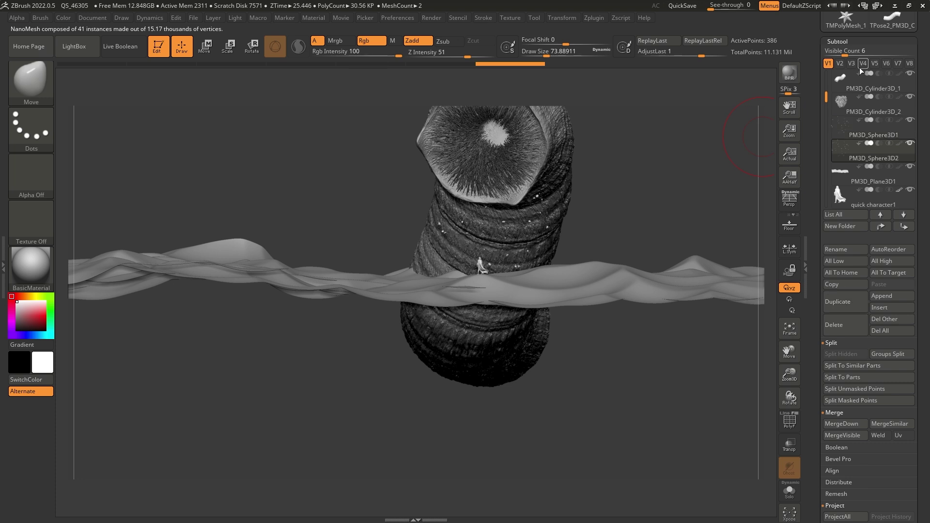
right_click_drag(533, 208, 764, 136)
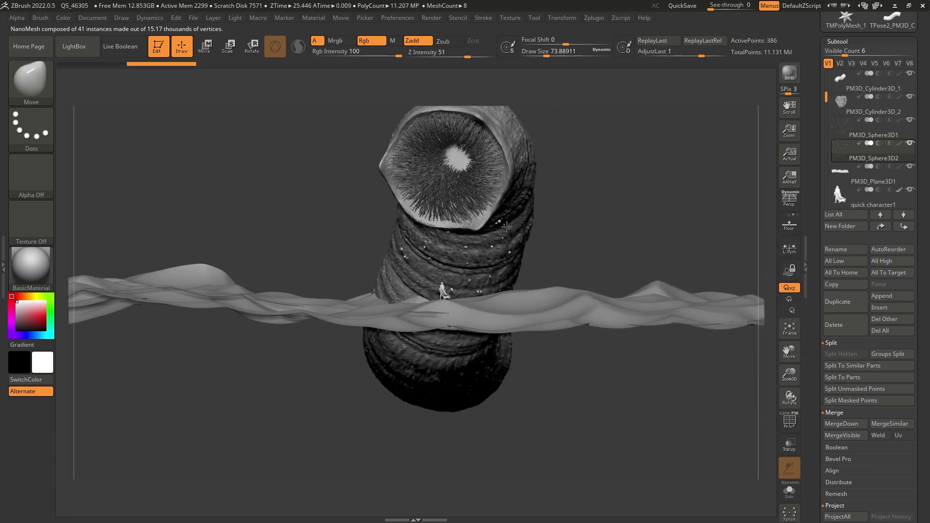
left_click(910, 144)
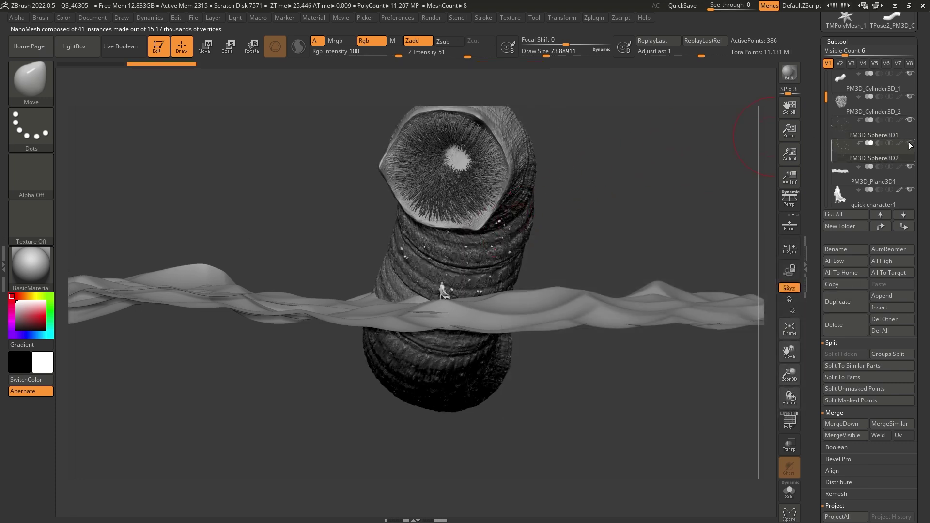
left_click(900, 134)
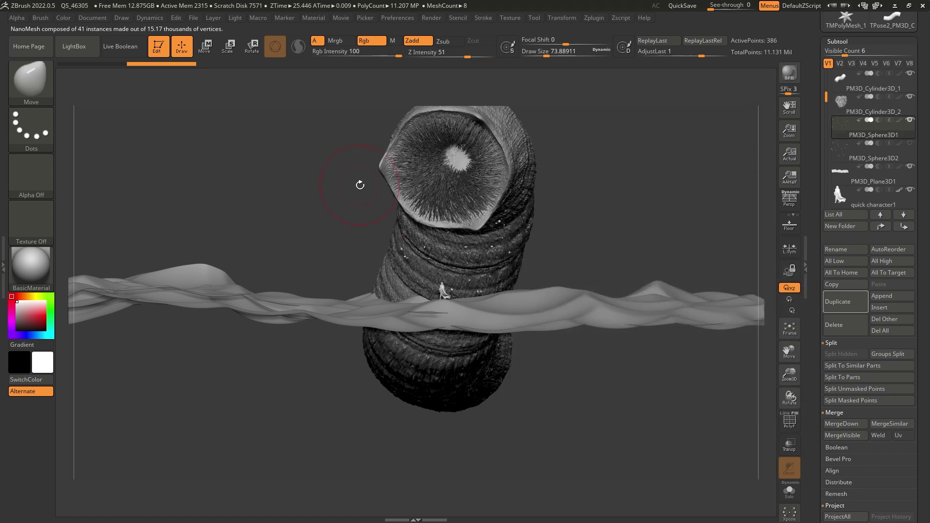
Step: Try to shift the debris around the worm with the Move brush at a draw size of about 305, and undo it
key("space")
left_click_drag(422, 212, 448, 212)
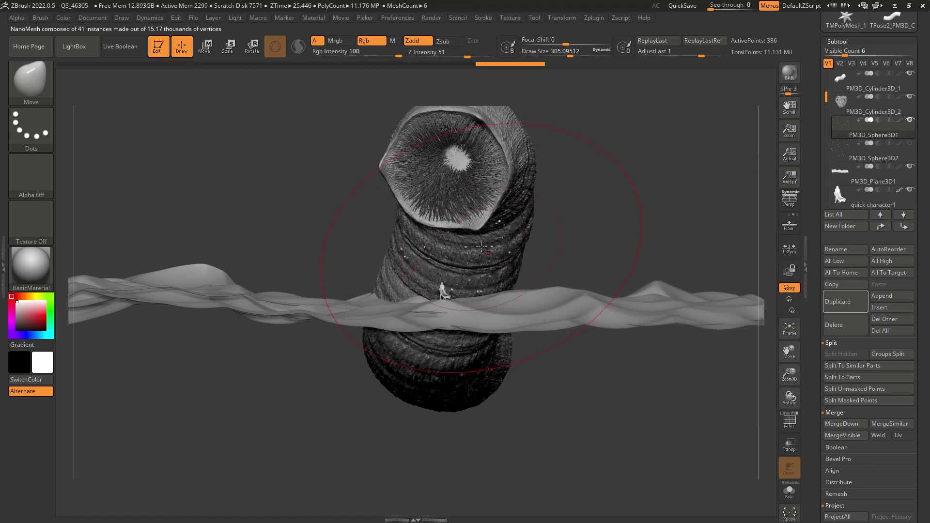
mouse_move(456, 213)
right_mouse_down()
mouse_move(426, 252)
mouse_move(462, 291)
right_mouse_up()
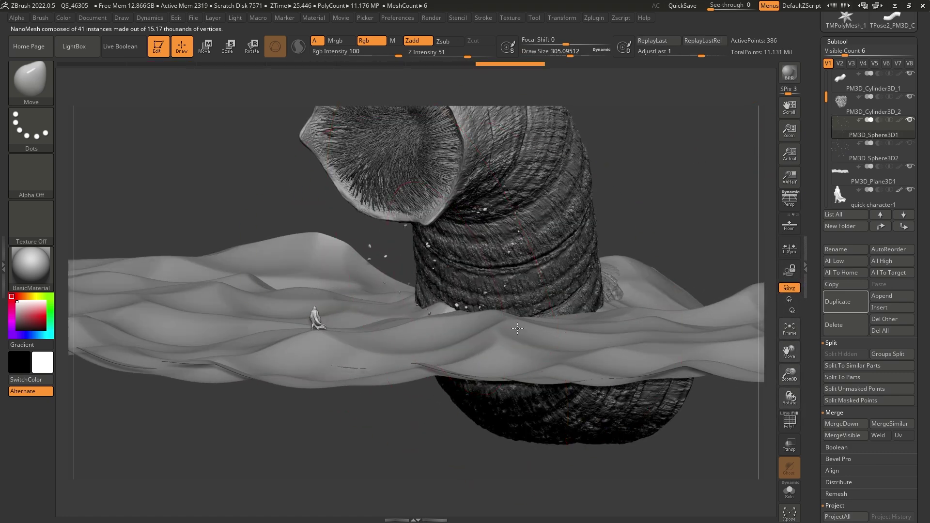
left_click_drag(508, 199, 523, 192)
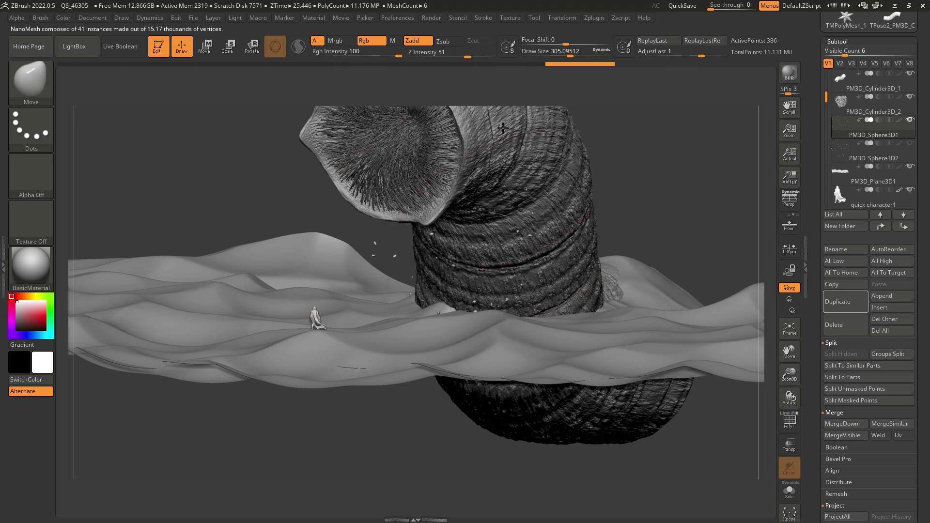
key("ctrl+z")
Step: Reposition the debris around the worm's body and base using the Move brush at a draw size of about 187
right_click_drag(374, 233, 553, 225)
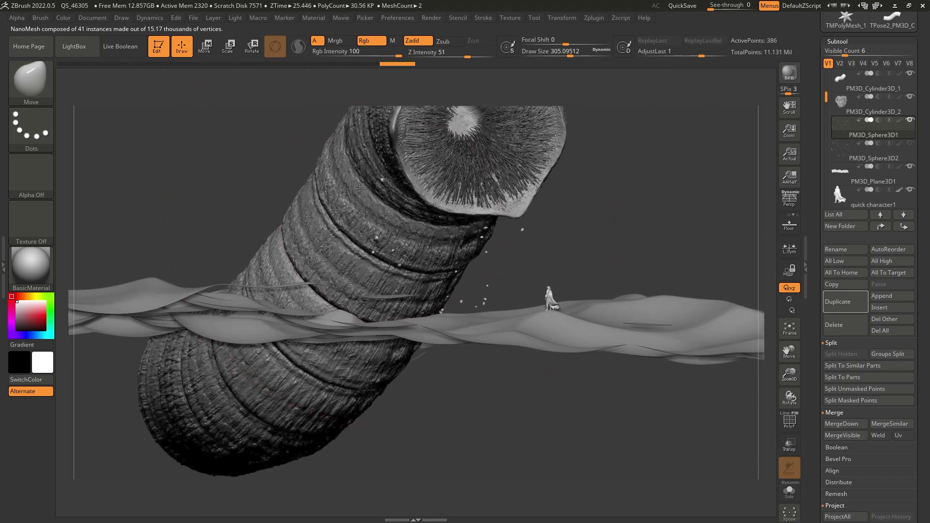
key("space")
left_click_drag(396, 234, 389, 234)
left_click(389, 243)
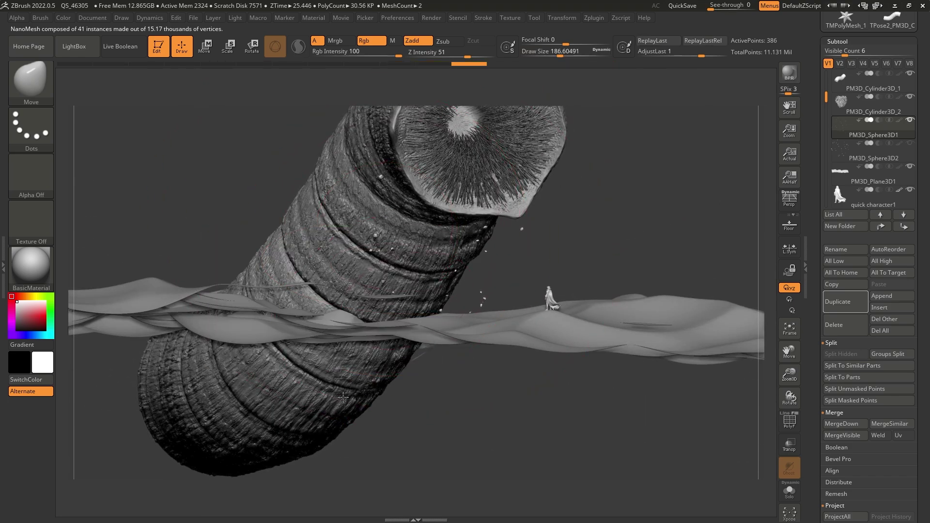
right_click_drag(477, 276, 552, 271)
right_click_drag(532, 218, 431, 286)
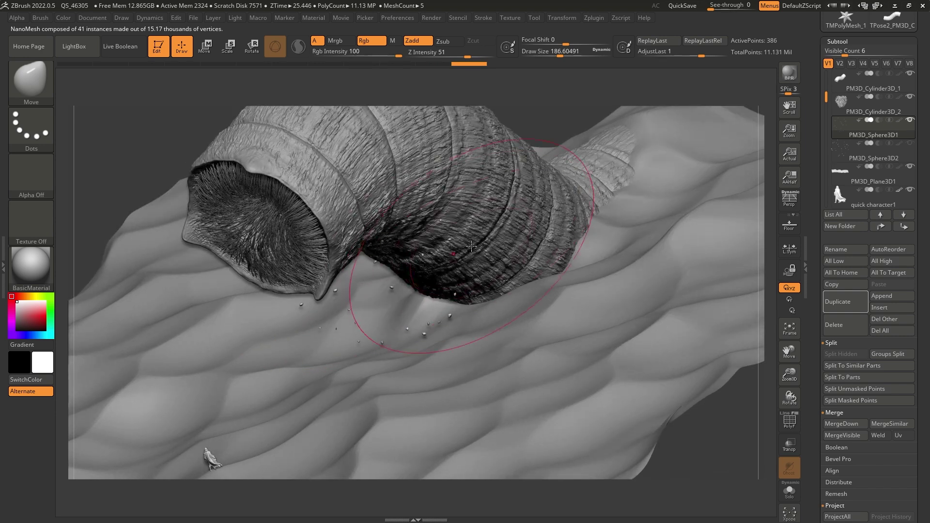
left_click_drag(602, 326, 608, 286)
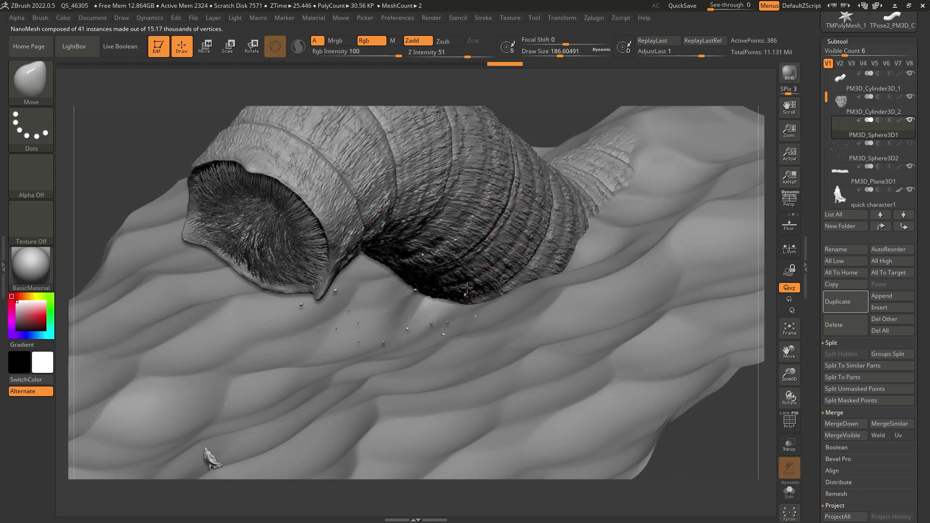
right_click_drag(378, 290, 413, 261)
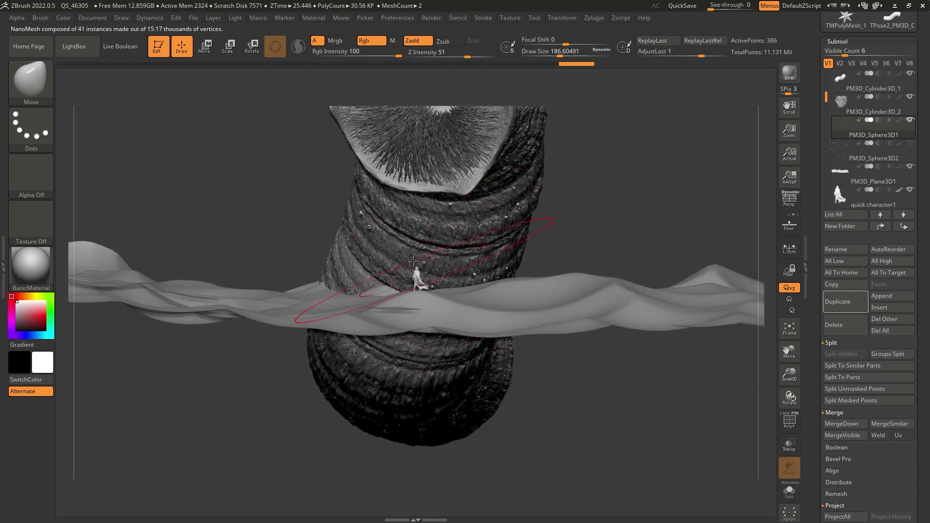
Step: Hide the terrain and spread the debris beneath the worm's head and body using the Move brush at about 172
key("space")
left_click(396, 242)
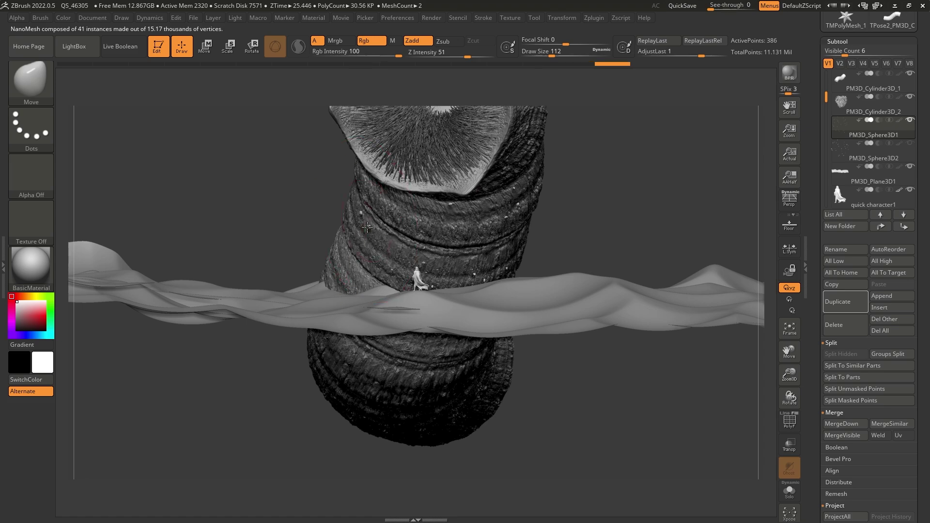
mouse_move(366, 232)
right_mouse_down()
mouse_move(467, 220)
mouse_move(560, 237)
mouse_move(472, 240)
right_mouse_up()
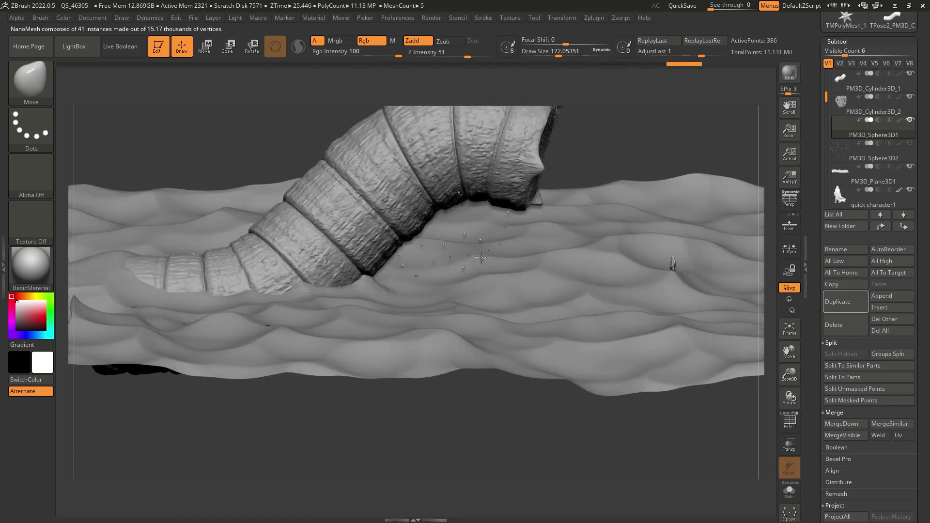
left_click(909, 166)
right_click_drag(605, 230, 587, 270, "alt")
left_click_drag(490, 295, 470, 274)
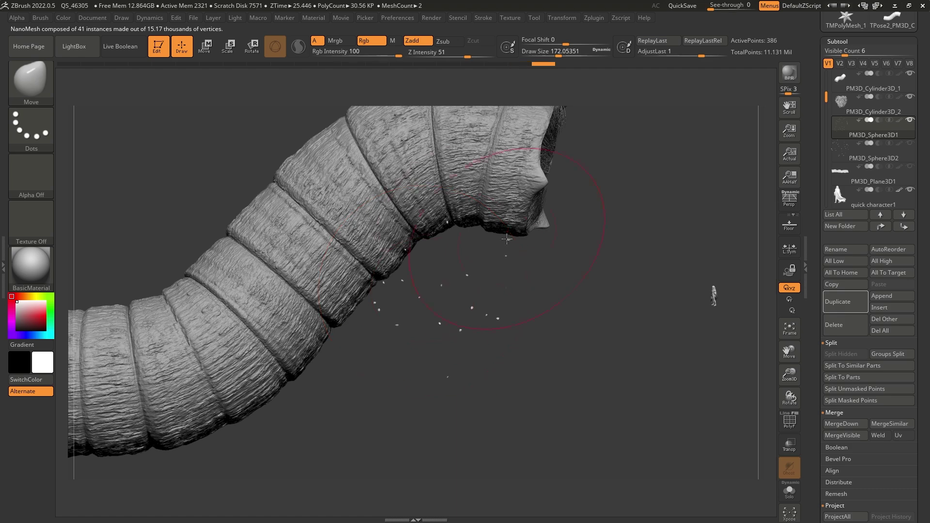
left_click_drag(378, 312, 284, 310)
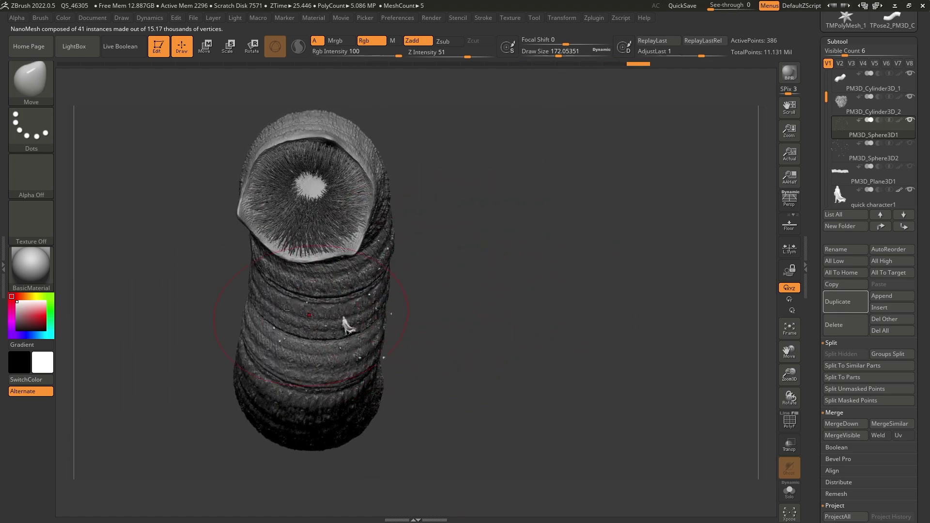
Step: Show the NanoMesh placement polygons, examine the deformed debris sphere from several sides, and hide the placement again
left_click_drag(409, 244, 664, 158)
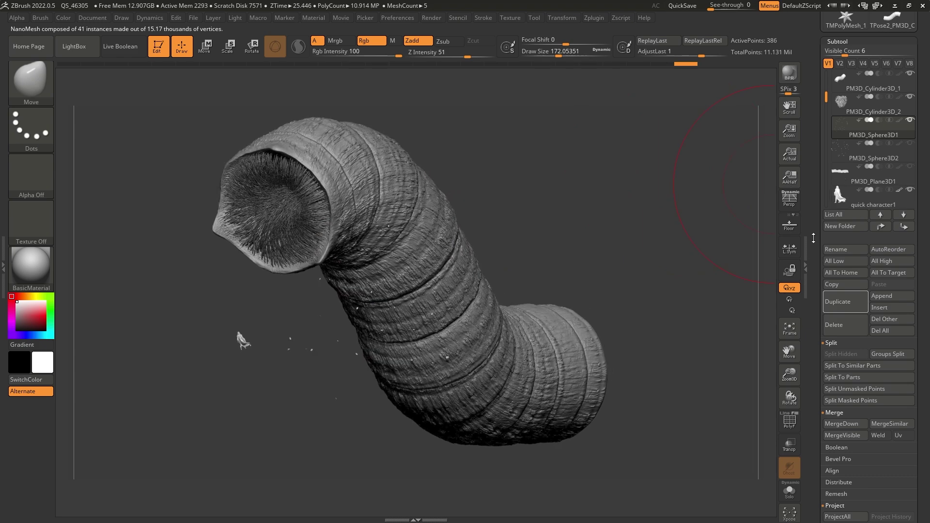
left_click_drag(814, 239, 816, 69)
left_click(893, 356)
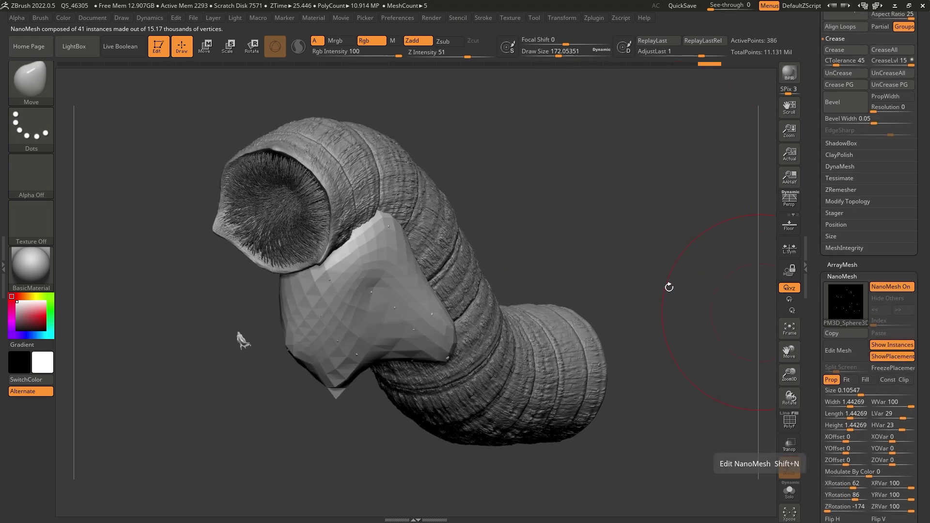
left_click_drag(669, 287, 557, 253)
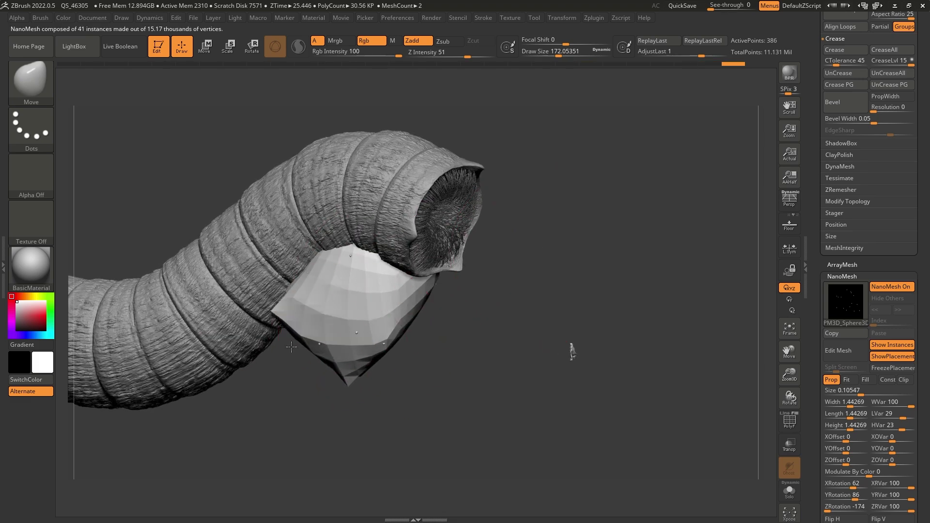
right_click_drag(373, 291, 390, 269)
left_click_drag(528, 268, 387, 277)
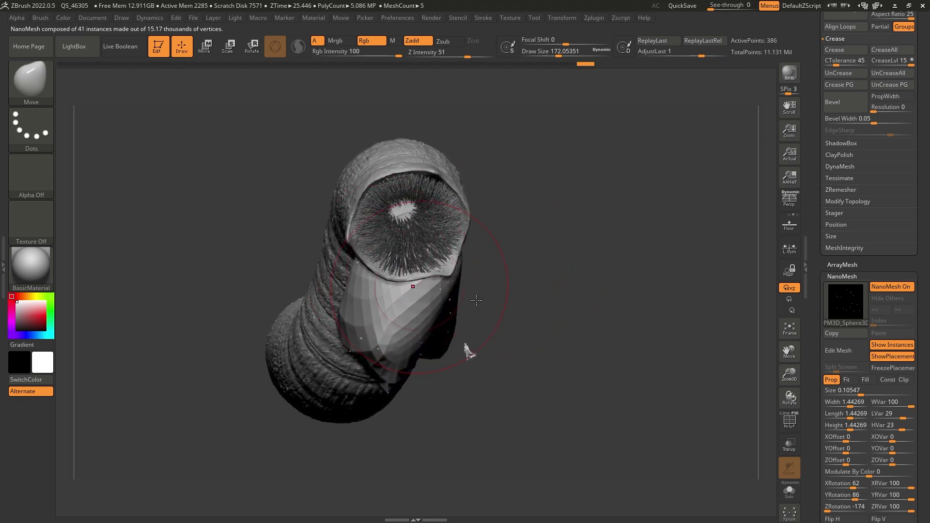
left_click(895, 356)
left_click_drag(548, 318, 383, 315)
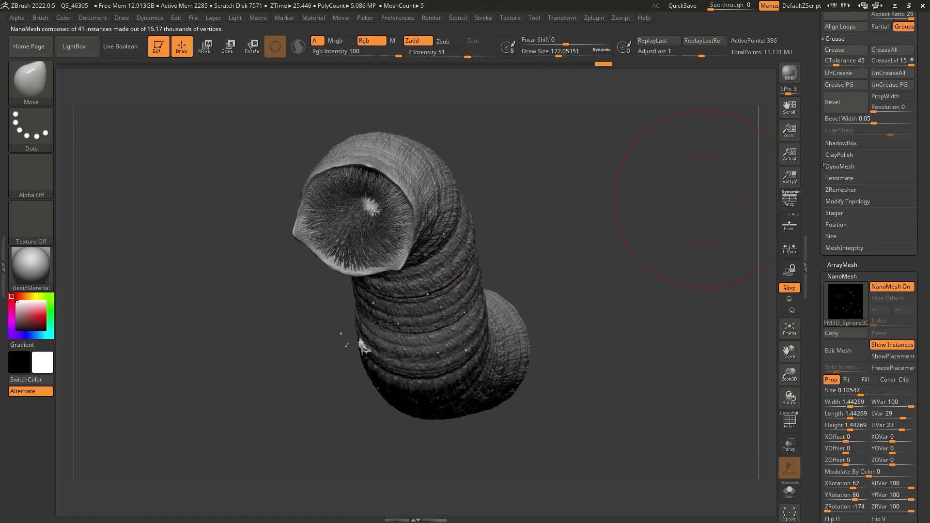
left_click_drag(814, 148, 799, 316)
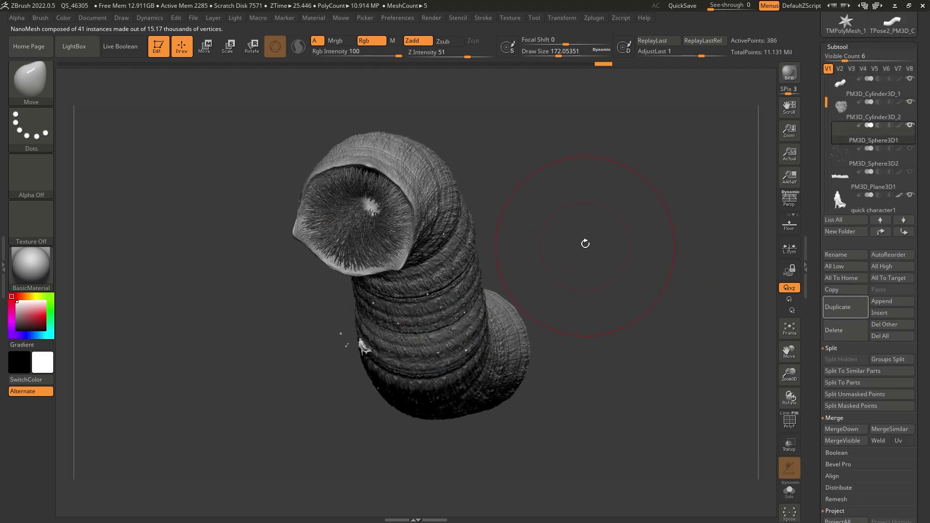
left_click_drag(585, 244, 585, 207)
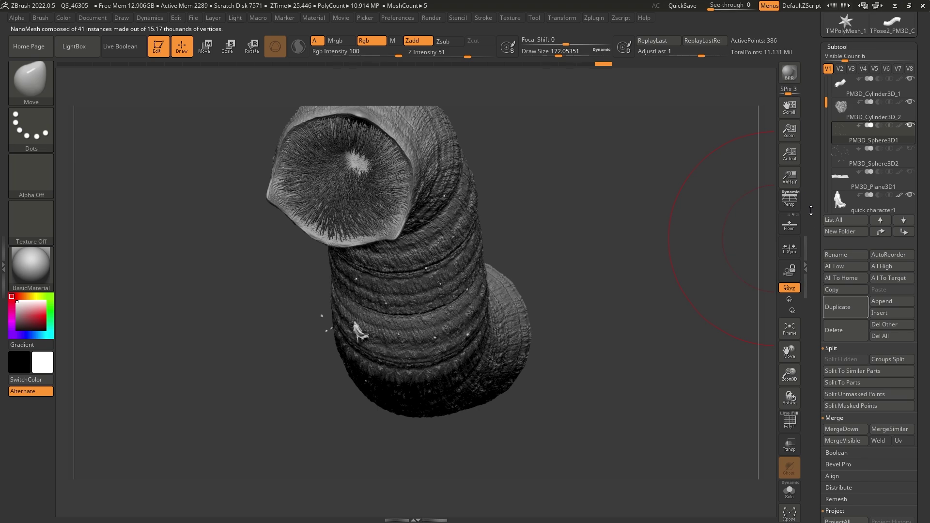
Step: Show the second debris subtool, PM3D_Sphere3D2, and rotate it with the gizmo around the worm's head
left_click(867, 160)
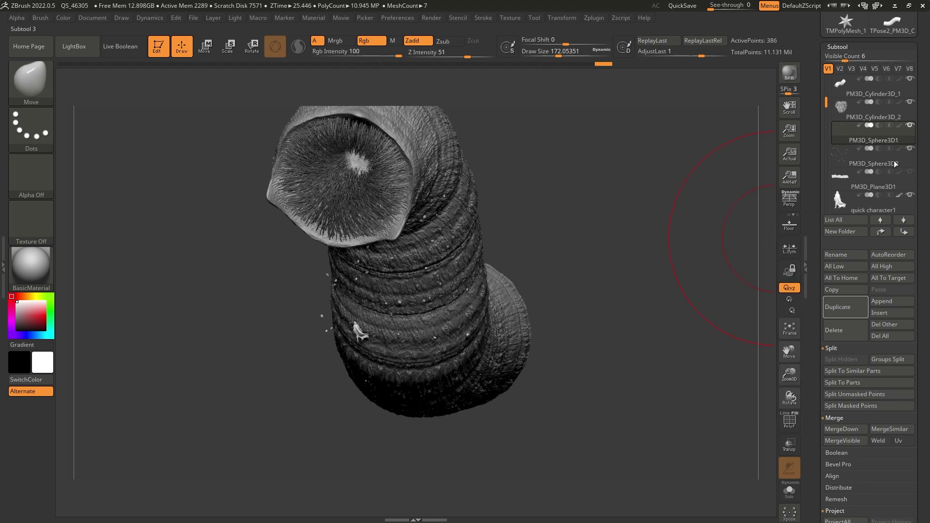
left_click_drag(535, 222, 530, 199)
key("w")
right_click_drag(529, 199, 557, 240)
left_click_drag(478, 223, 481, 185)
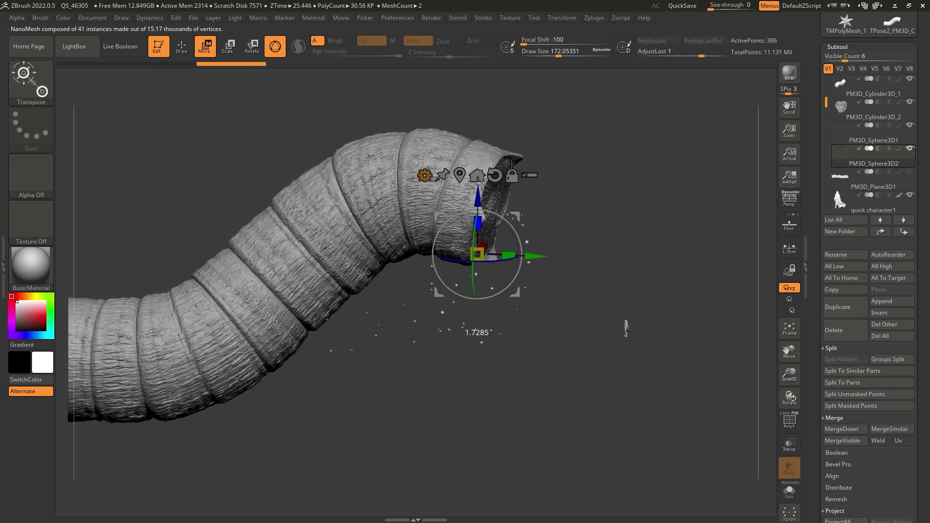
right_click_drag(557, 208, 509, 227)
left_click_drag(527, 227, 463, 198)
Step: Return to Draw mode with the Move brush and set its draw size to about 44
left_click(183, 42)
mouse_move(429, 208)
right_mouse_down()
mouse_move(454, 210)
mouse_move(482, 322)
mouse_move(562, 322)
mouse_move(488, 269)
mouse_move(515, 270)
mouse_move(455, 328)
mouse_move(511, 268)
mouse_move(472, 278)
mouse_move(494, 322)
mouse_move(504, 305)
mouse_move(544, 332)
mouse_move(616, 187)
right_mouse_up()
key("space")
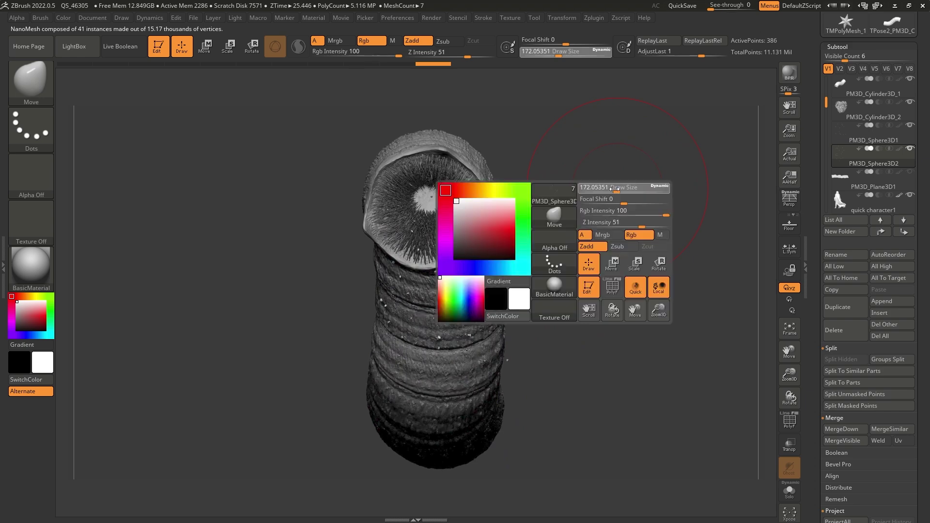
left_click_drag(614, 187, 595, 187)
Step: Select the PM3D_Sphere3D1 debris and set its NanoMesh random distribution to about 0.074
left_click_drag(819, 217, 815, 97)
left_click_drag(819, 152, 823, 258)
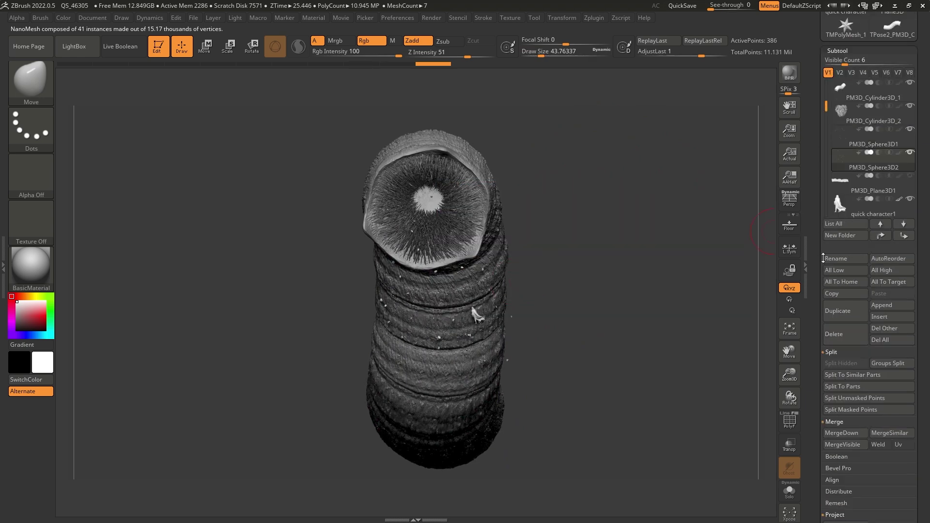
left_click(869, 138)
left_click_drag(820, 213, 817, 86)
left_click_drag(583, 292, 661, 297)
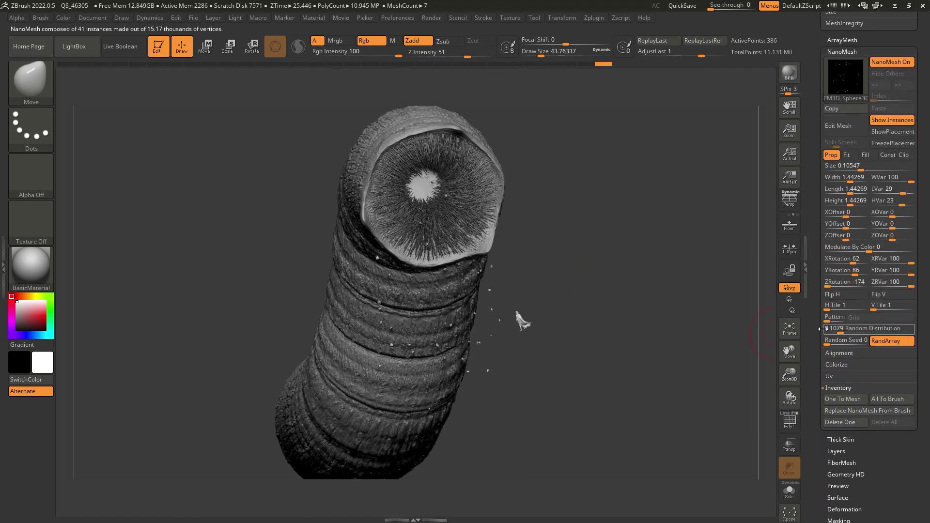
left_click(841, 329)
left_click_drag(840, 329, 842, 330)
left_click_drag(840, 329, 839, 329)
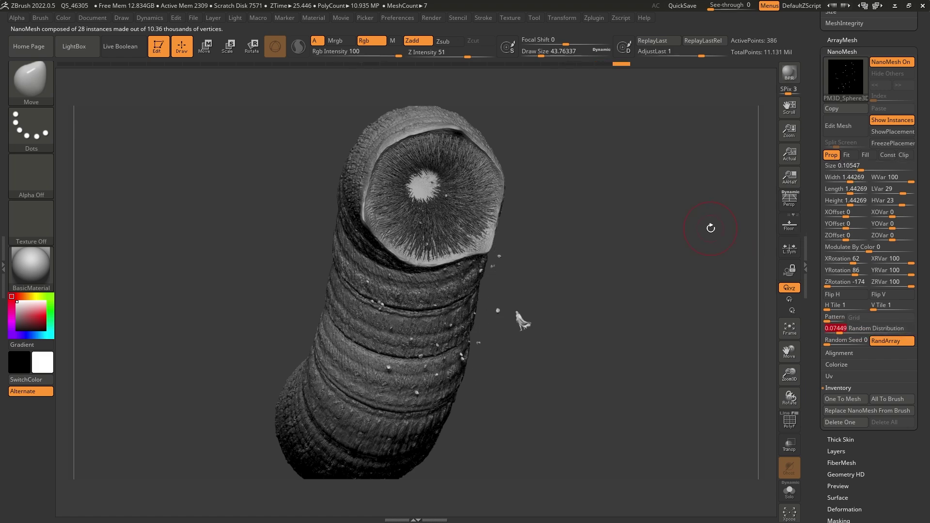
Step: Reduce the NanoMesh instance size on PM3D_Sphere3D1, and set the instance size on PM3D_Sphere3D2 to about 0.062
mouse_move(711, 224)
left_mouse_down()
mouse_move(714, 235)
mouse_move(736, 198)
left_mouse_up()
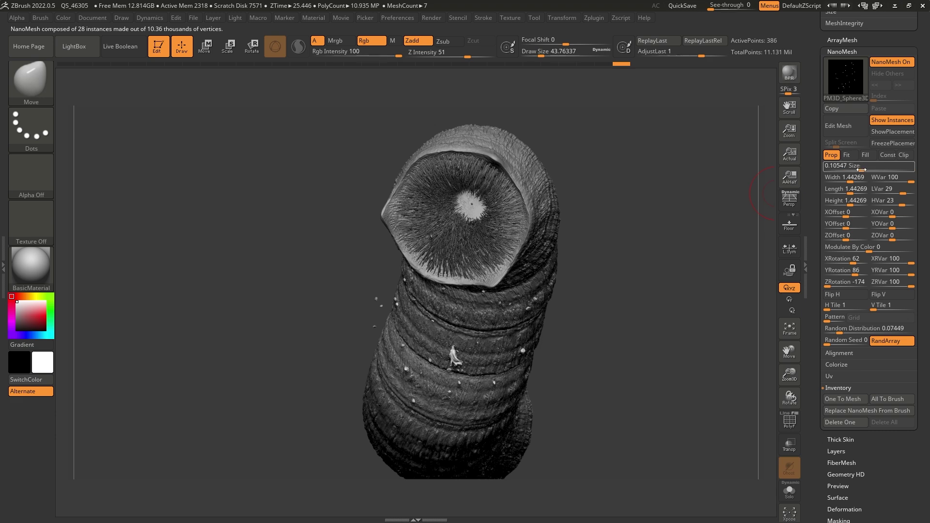
left_click_drag(862, 169, 807, 269)
scroll(807, 269, "up", 10)
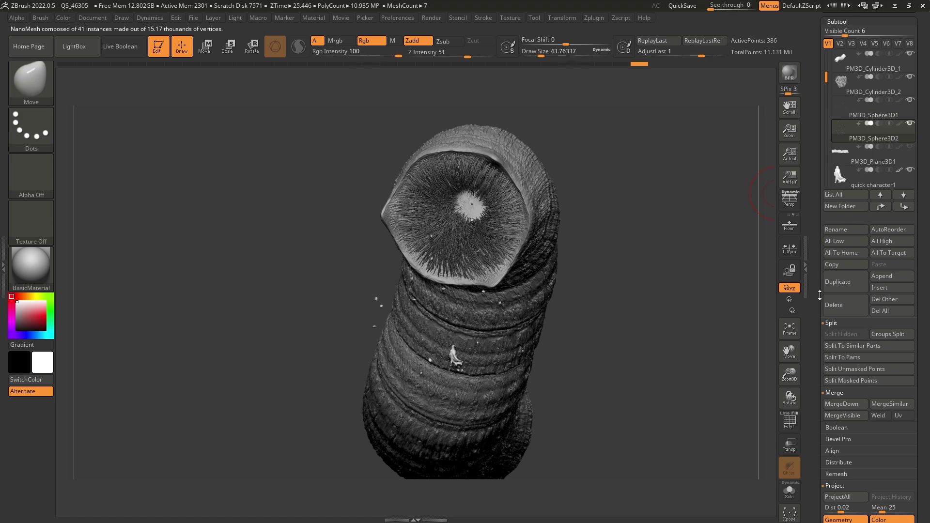
scroll(808, 140, "down", 20)
scroll(808, 140, "down", 10)
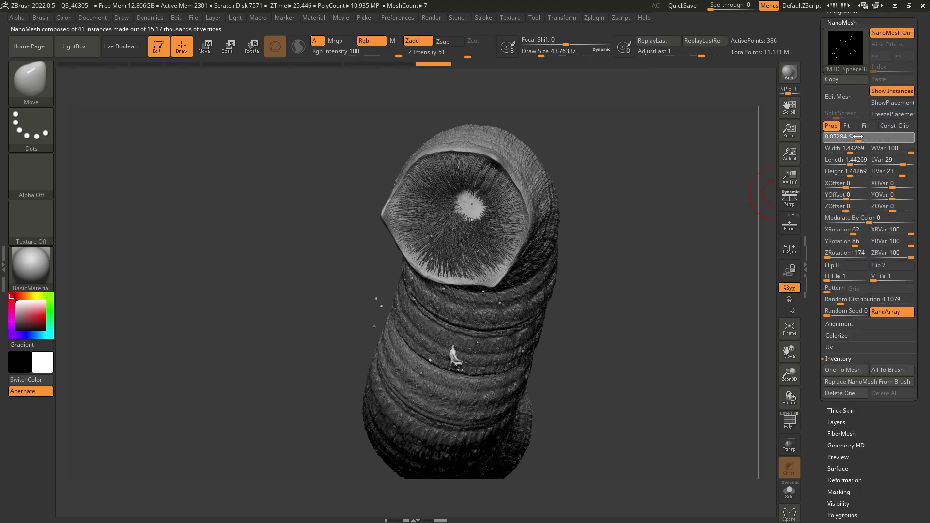
left_click(858, 136)
Step: Show the PM3D_Plane3D1 terrain again and turn on perspective for the worm scene
left_click_drag(569, 290, 613, 294)
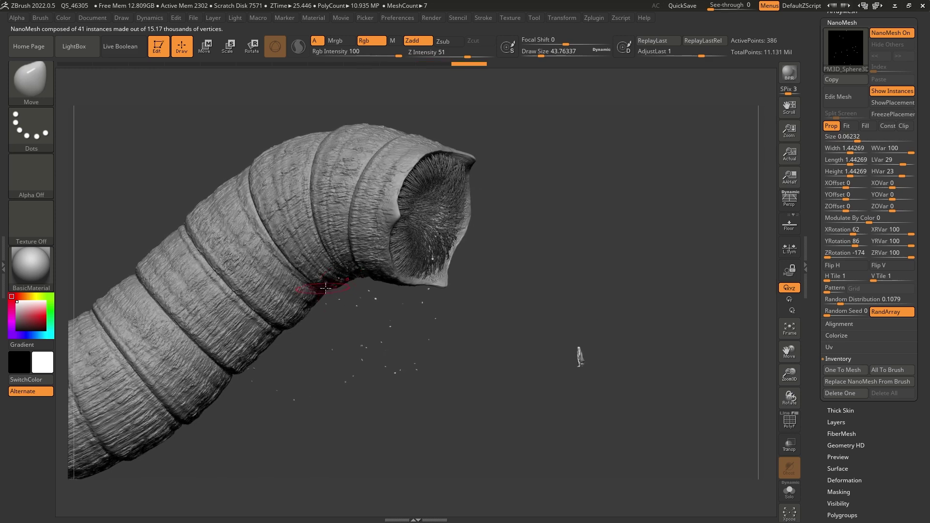
left_click_drag(461, 274, 513, 288, "alt")
left_click_drag(602, 321, 629, 311)
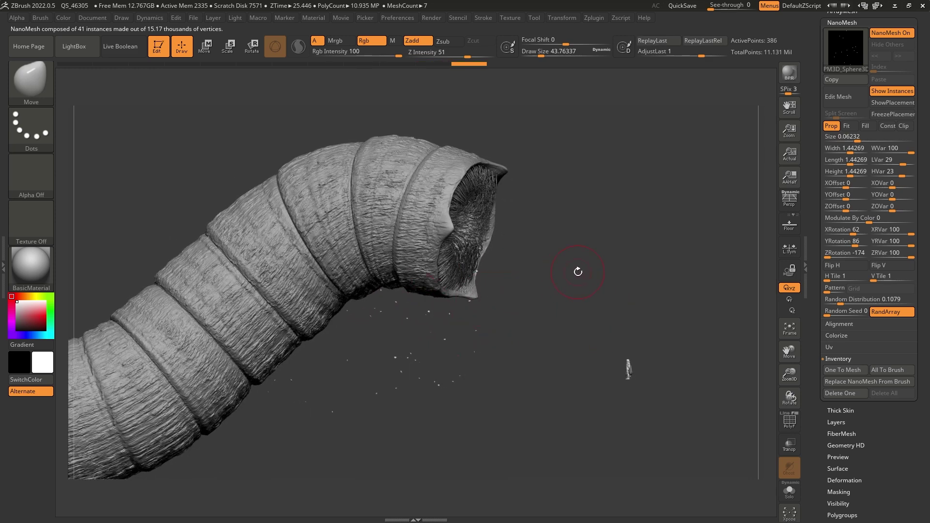
left_click_drag(578, 272, 572, 301)
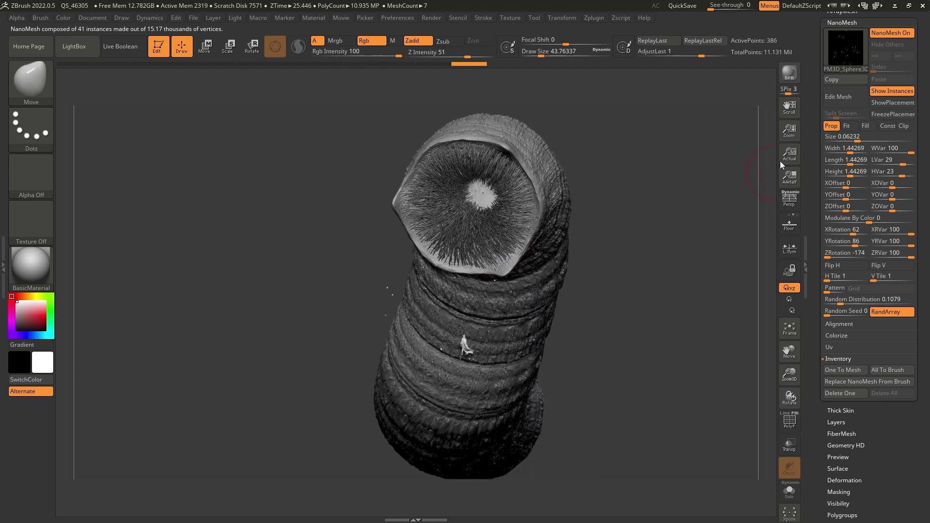
left_click_drag(819, 70, 814, 329)
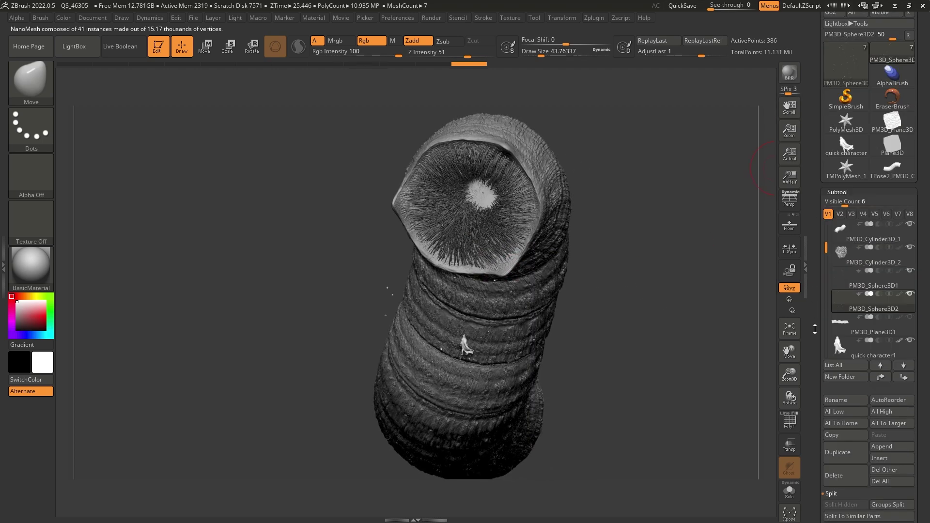
left_click(909, 318)
left_click_drag(663, 224, 633, 187)
left_click(791, 208)
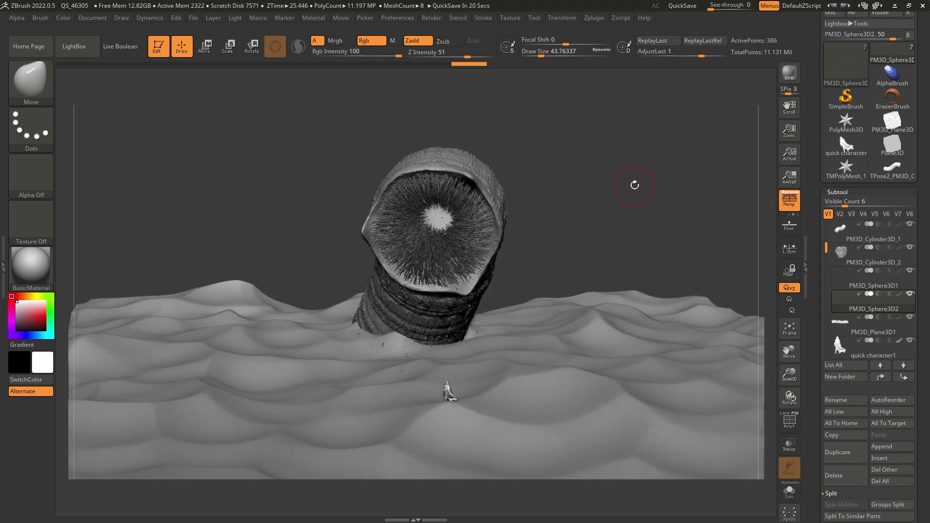